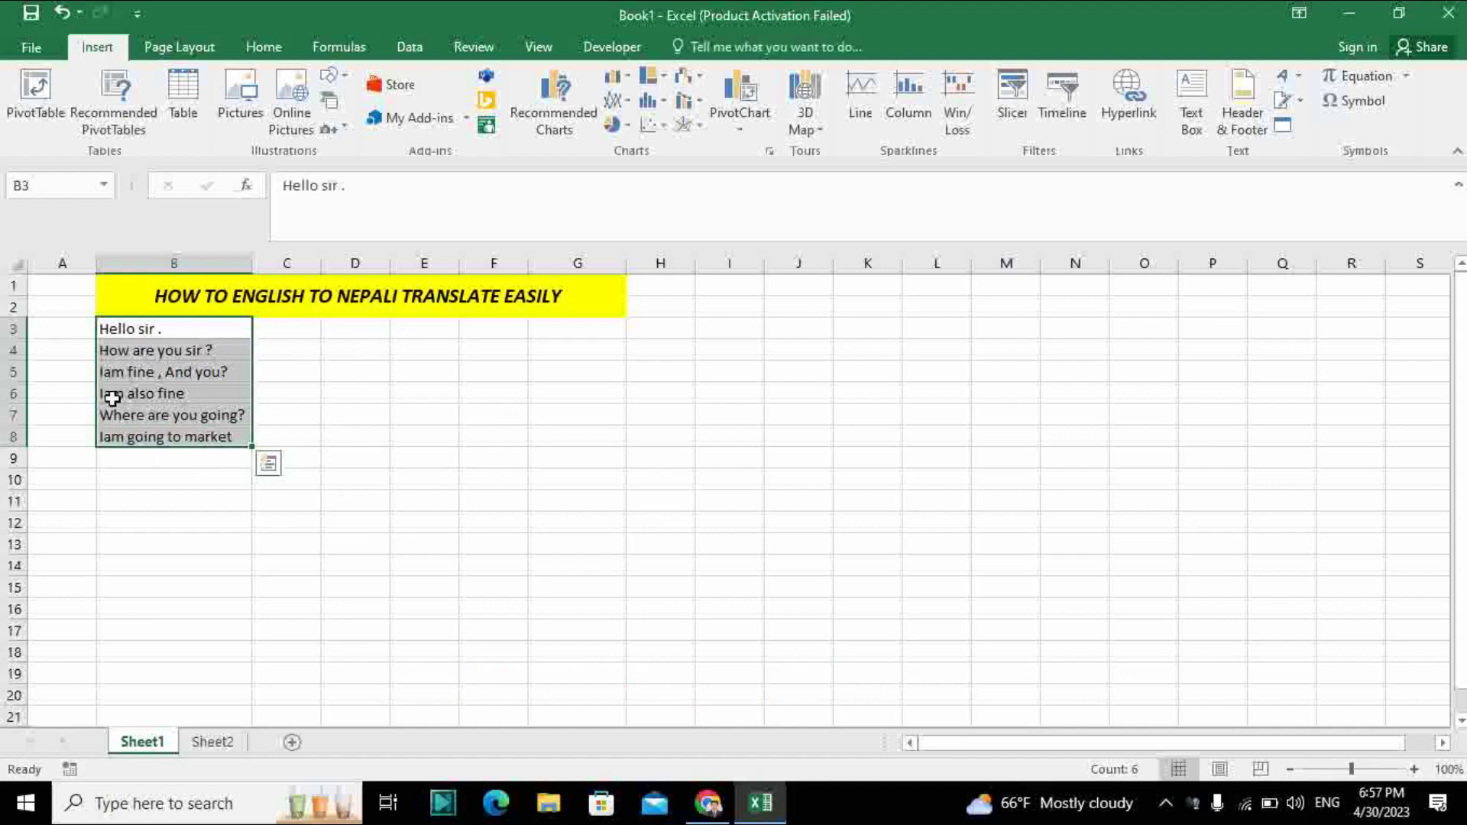
# Copy the English sentences in B3:B8 with Home > Copy, then bring up Chrome.
pyautogui.click(282, 368)
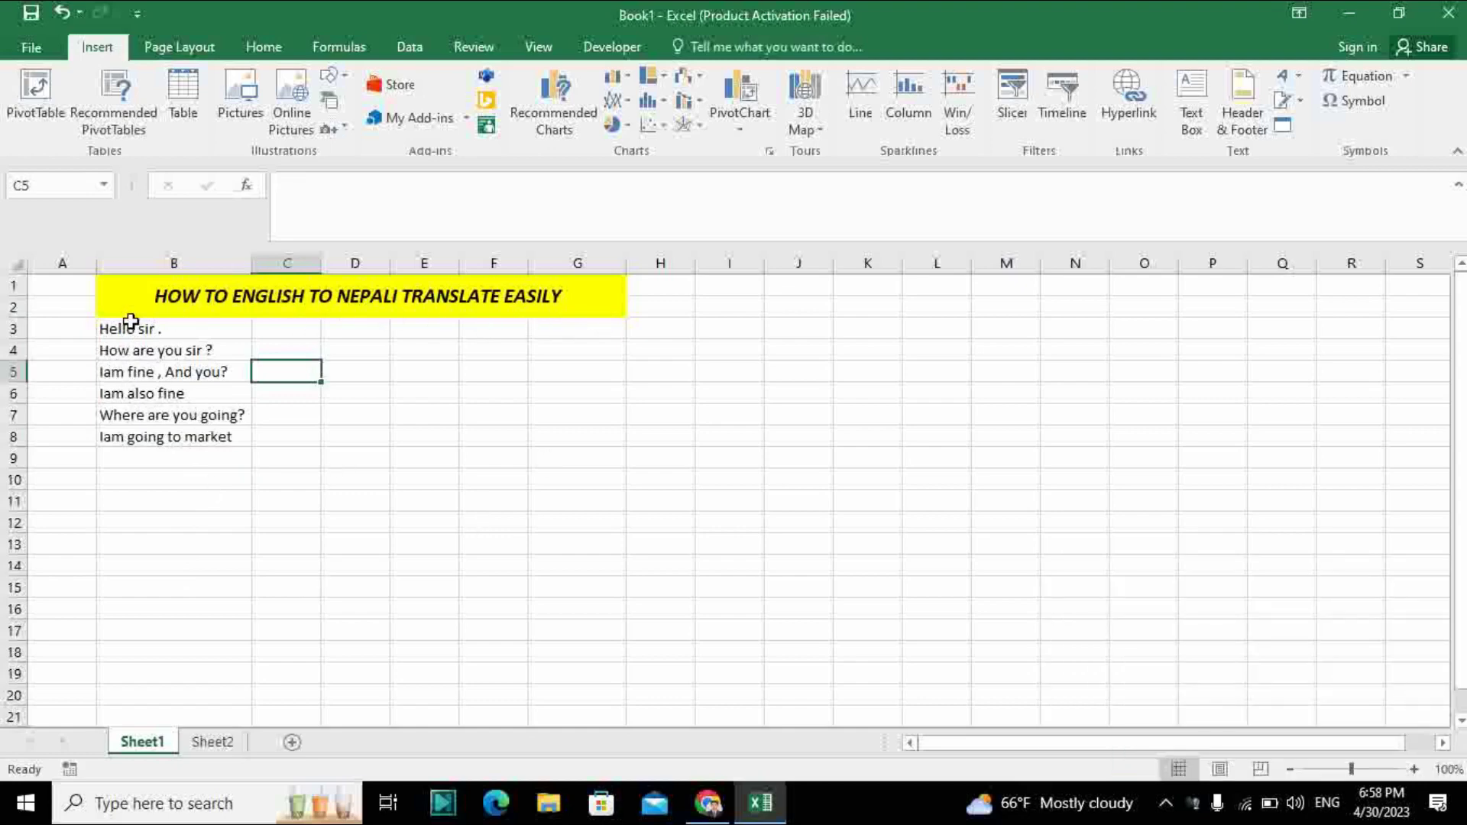
pyautogui.moveTo(131, 321); pyautogui.dragTo(226, 457)
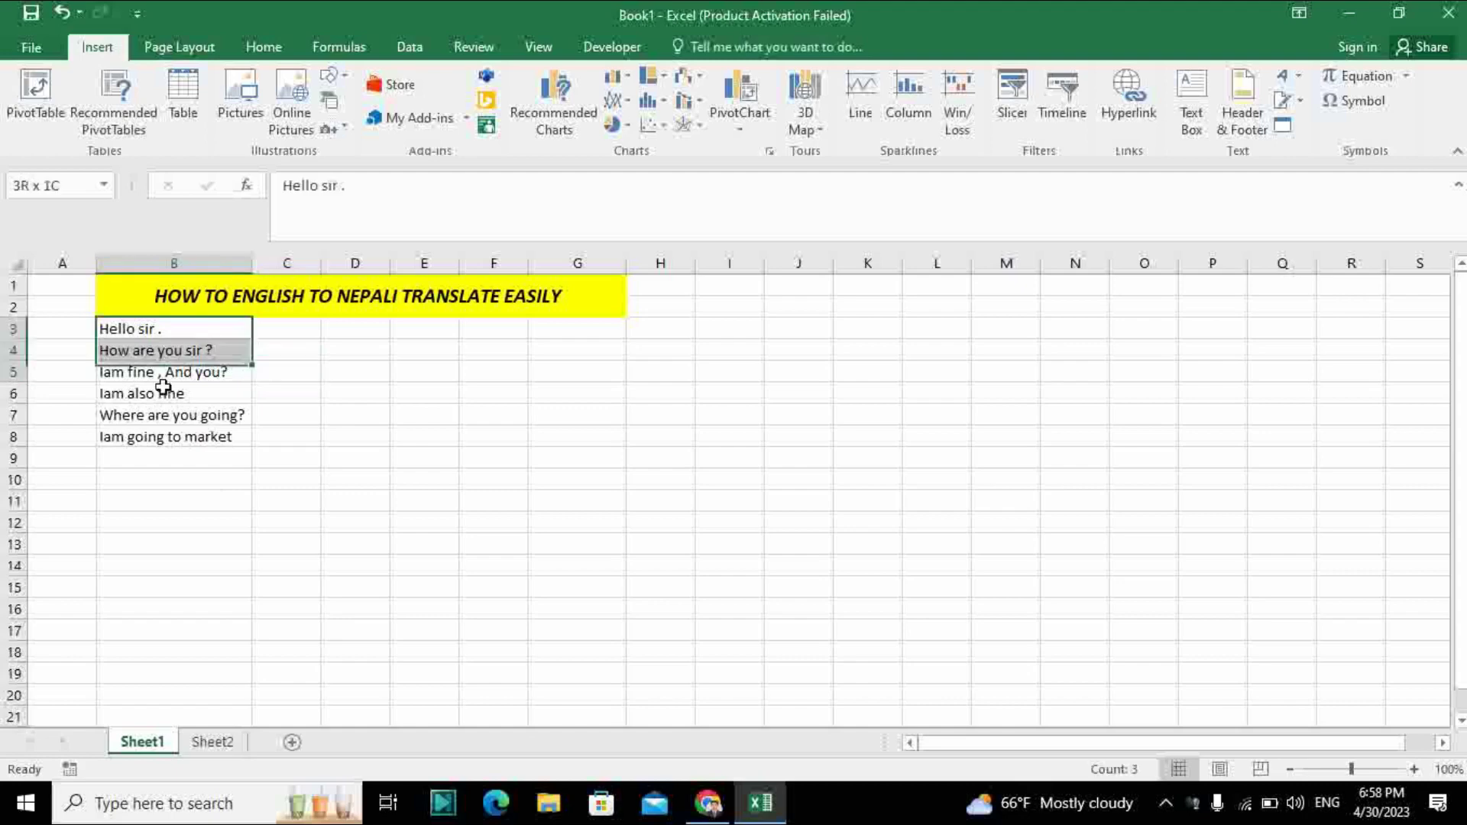
pyautogui.click(439, 516)
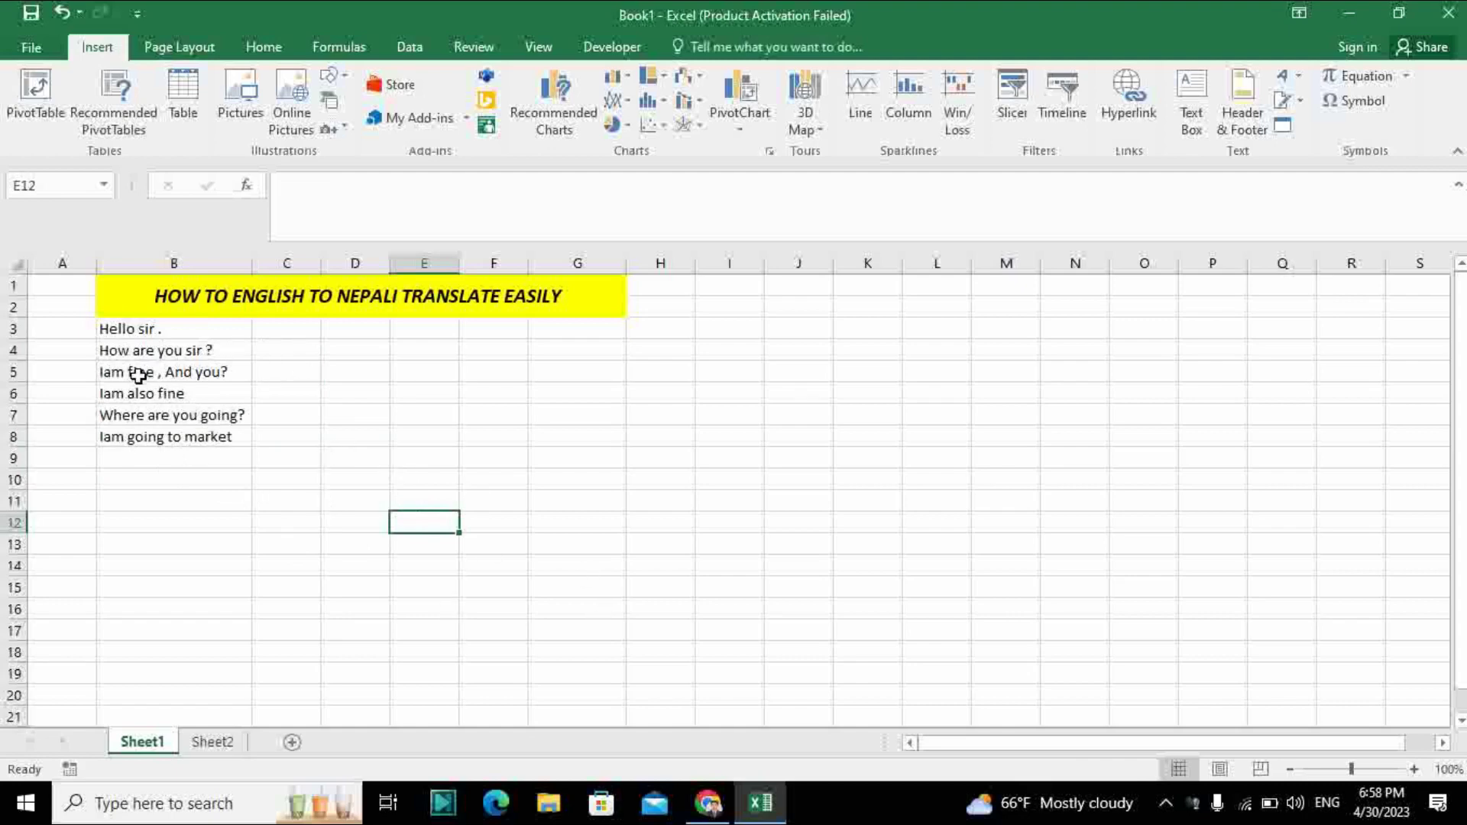
pyautogui.moveTo(136, 327); pyautogui.dragTo(174, 451)
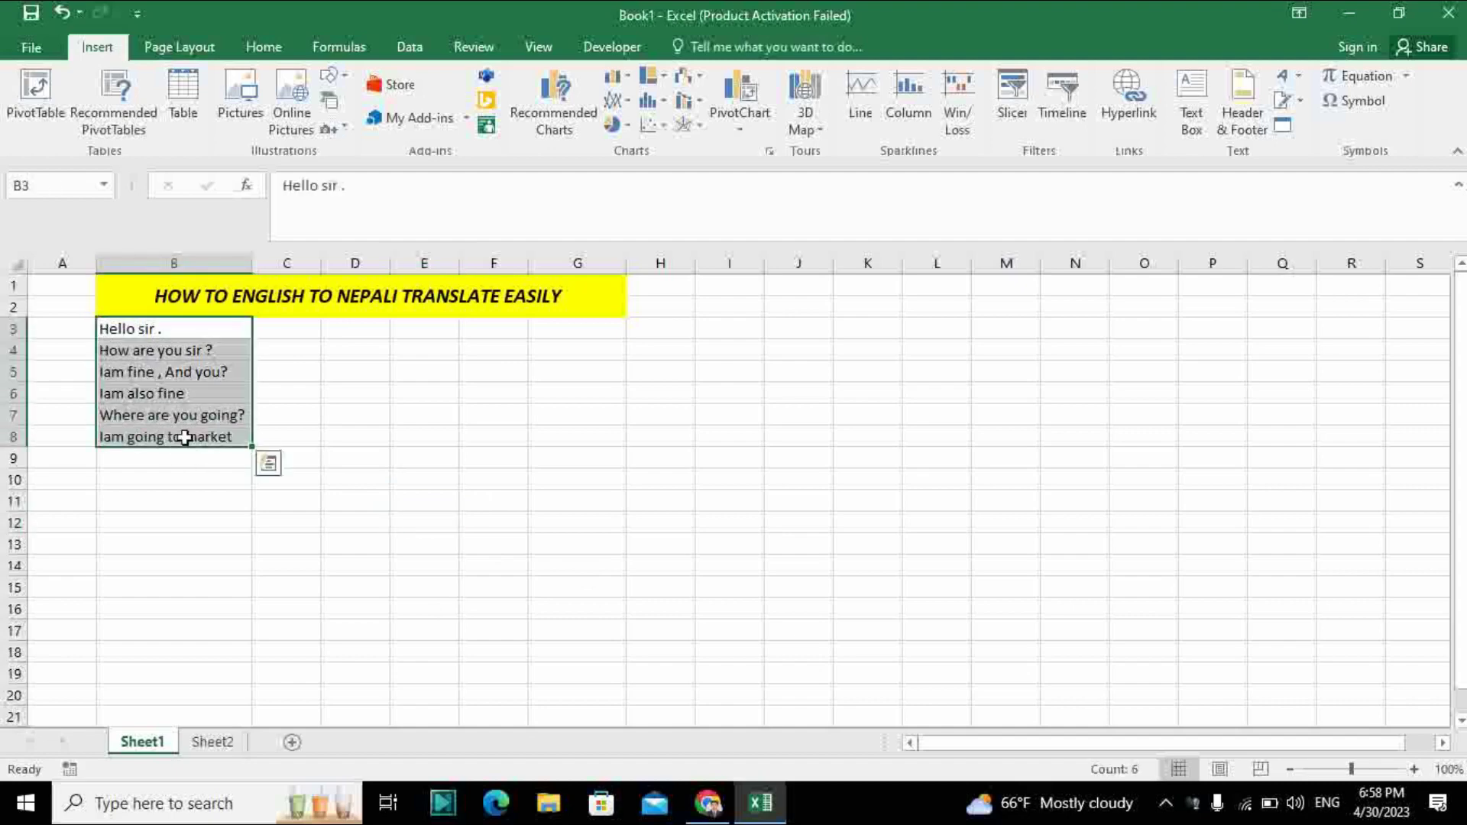
pyautogui.click(261, 47)
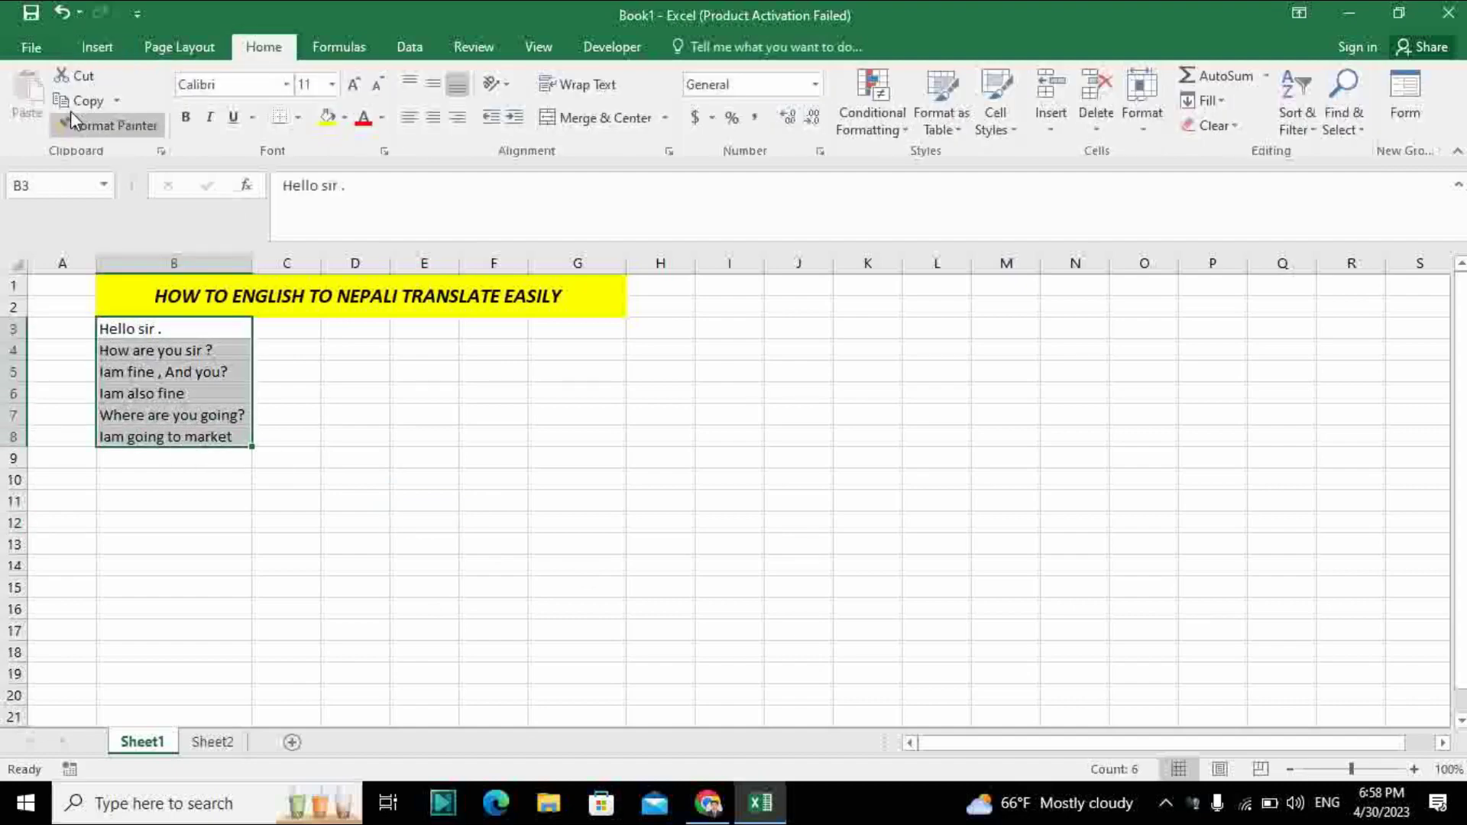
pyautogui.click(77, 101)
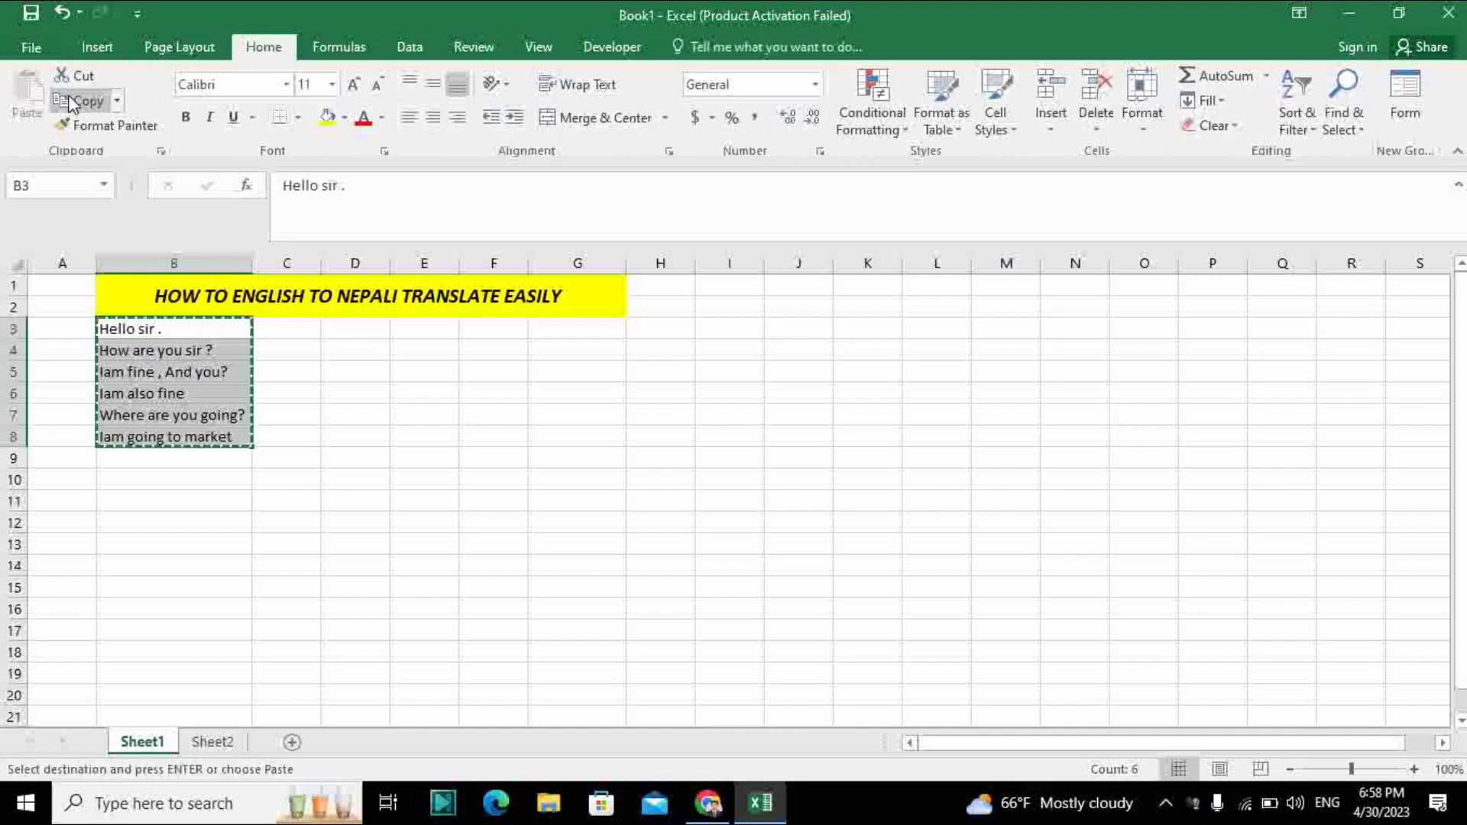
pyautogui.click(709, 803)
# Search Google for 'google sheets' and go from its product page into the Sheets app.
pyautogui.click(610, 439)
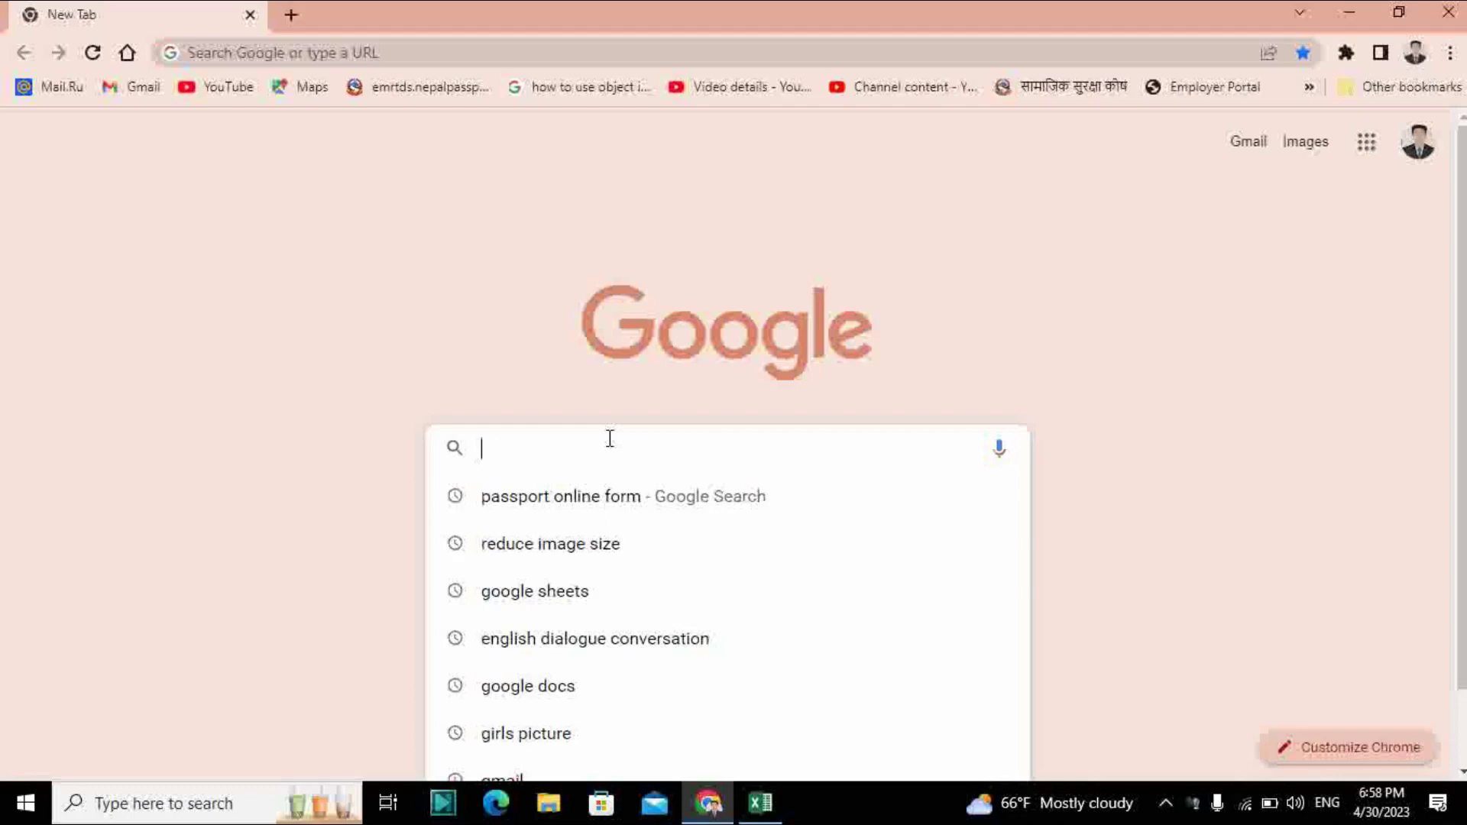
pyautogui.write('g')
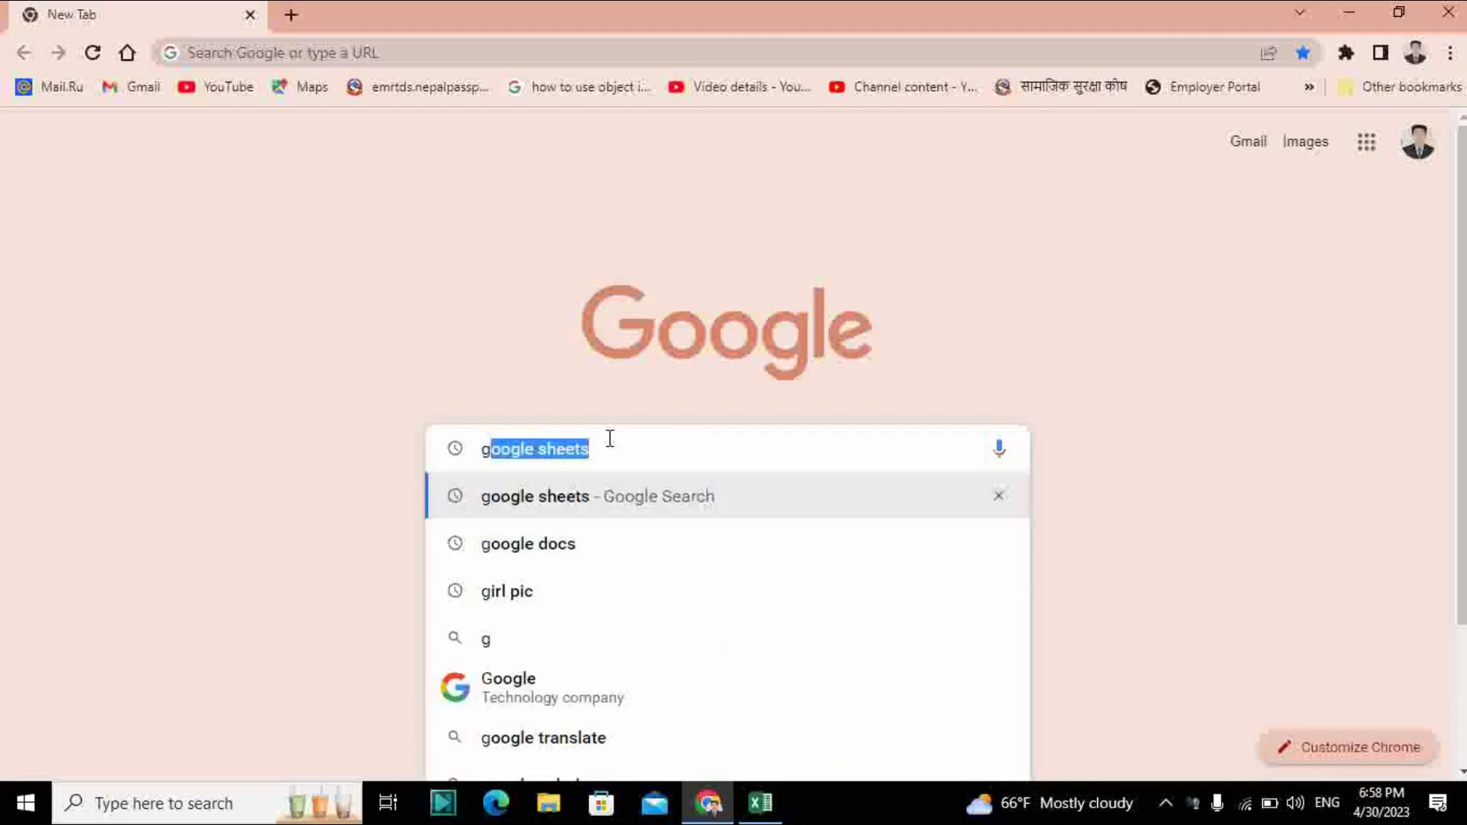
pyautogui.press('Return')
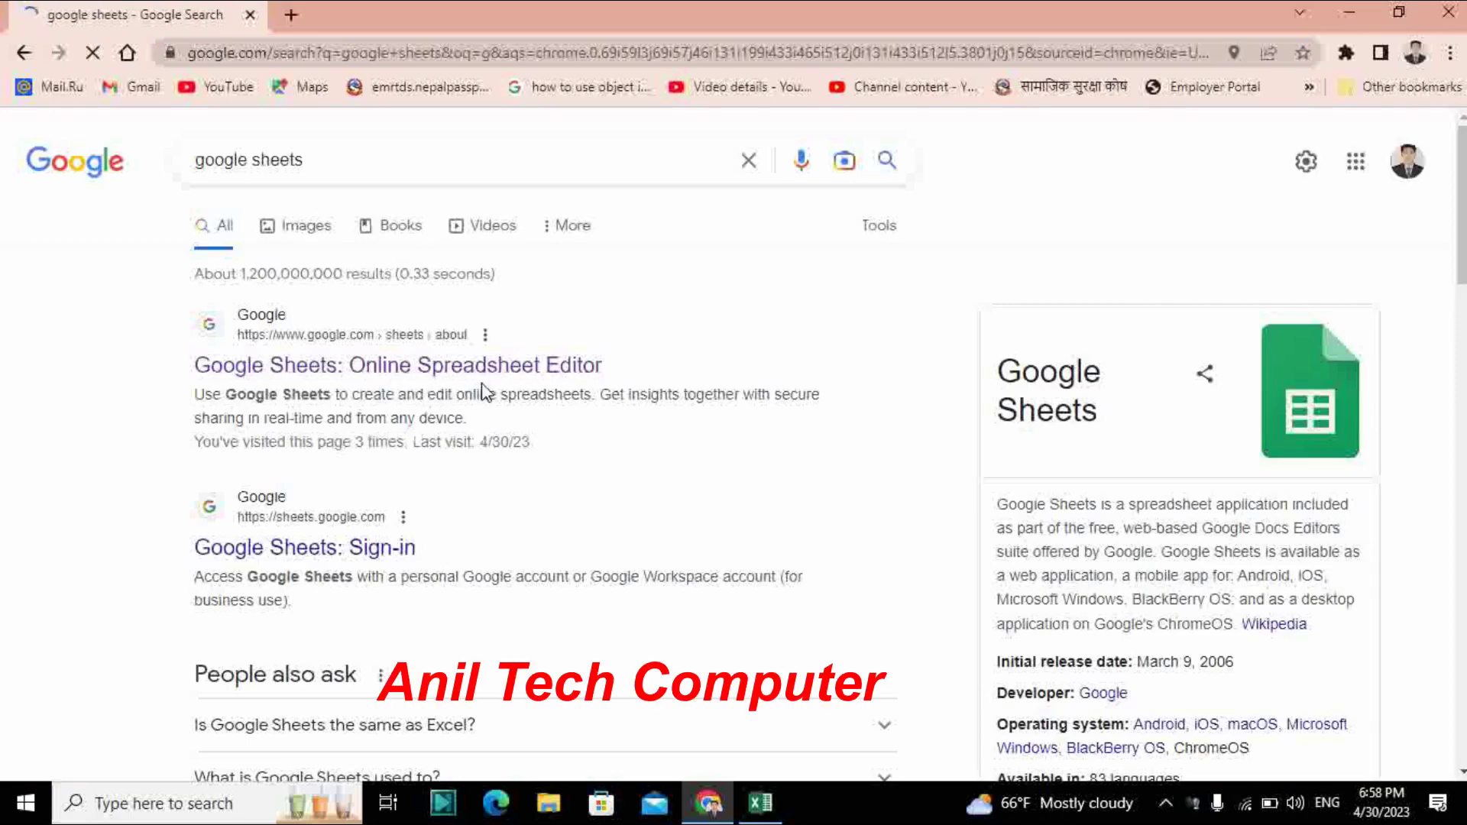
pyautogui.click(517, 382)
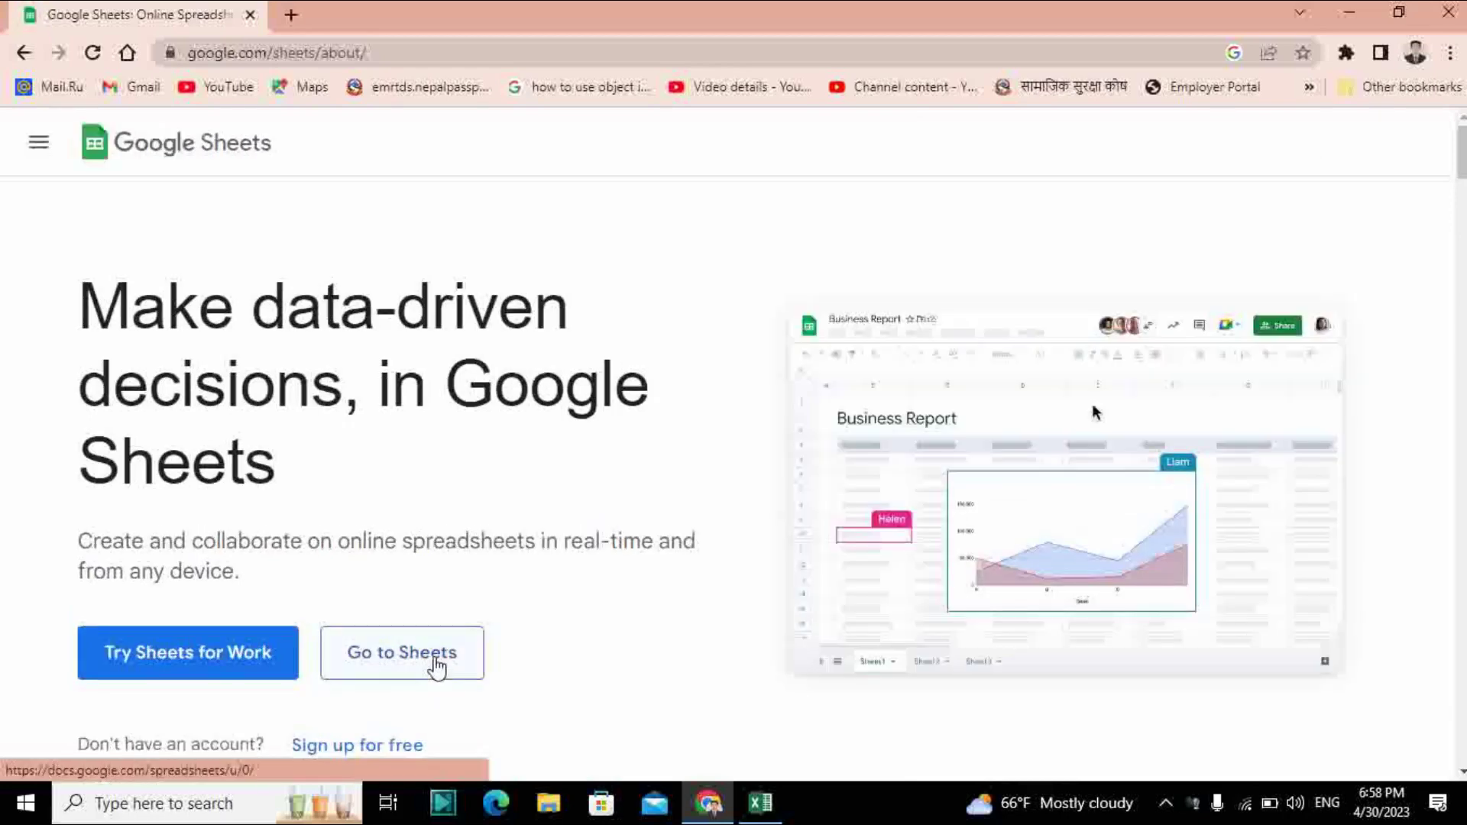
pyautogui.click(437, 664)
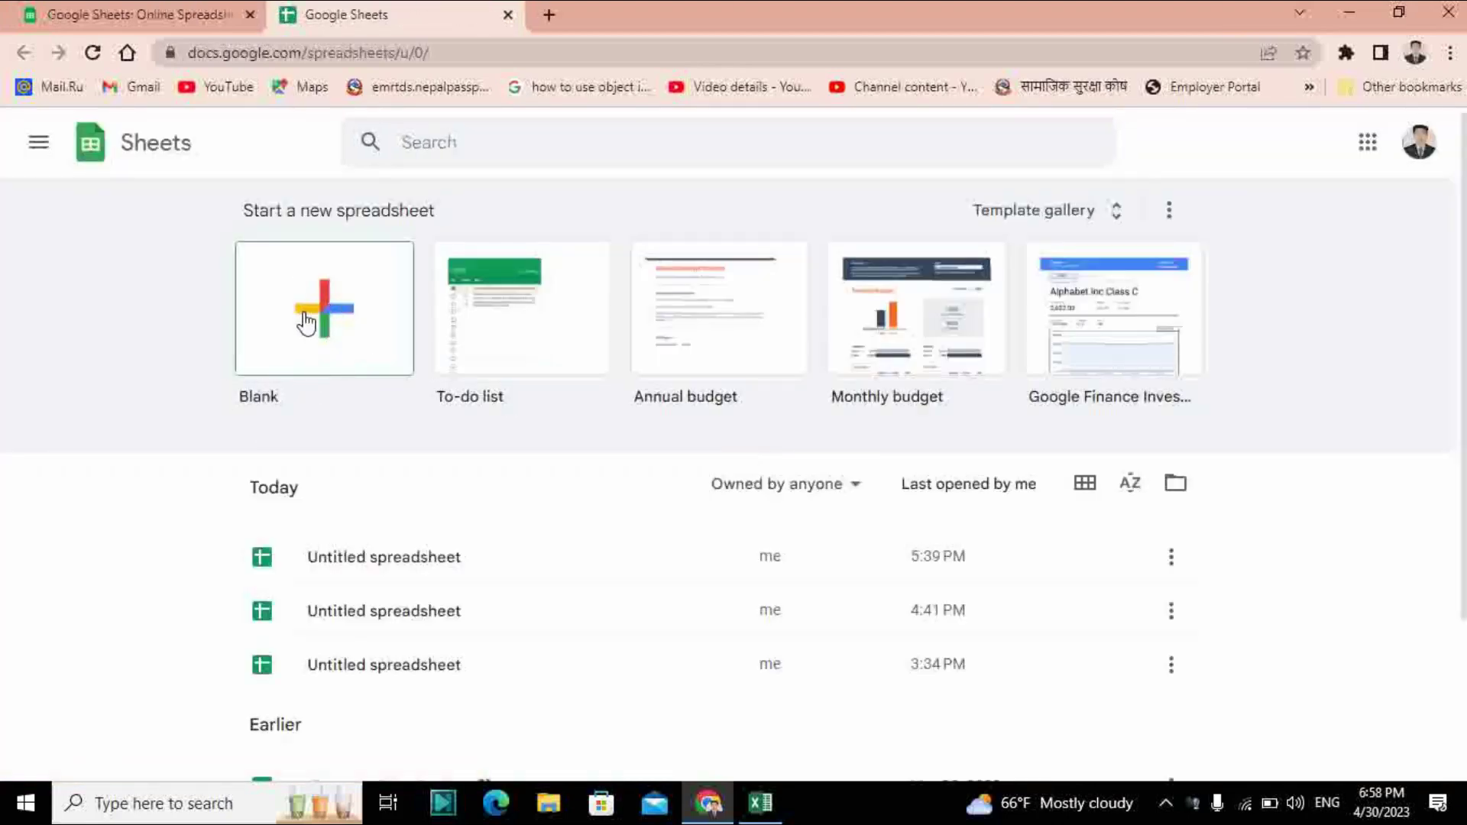
# Create a blank spreadsheet and select a few cells, such as A4, F7 and A1, in the empty grid.
pyautogui.click(306, 323)
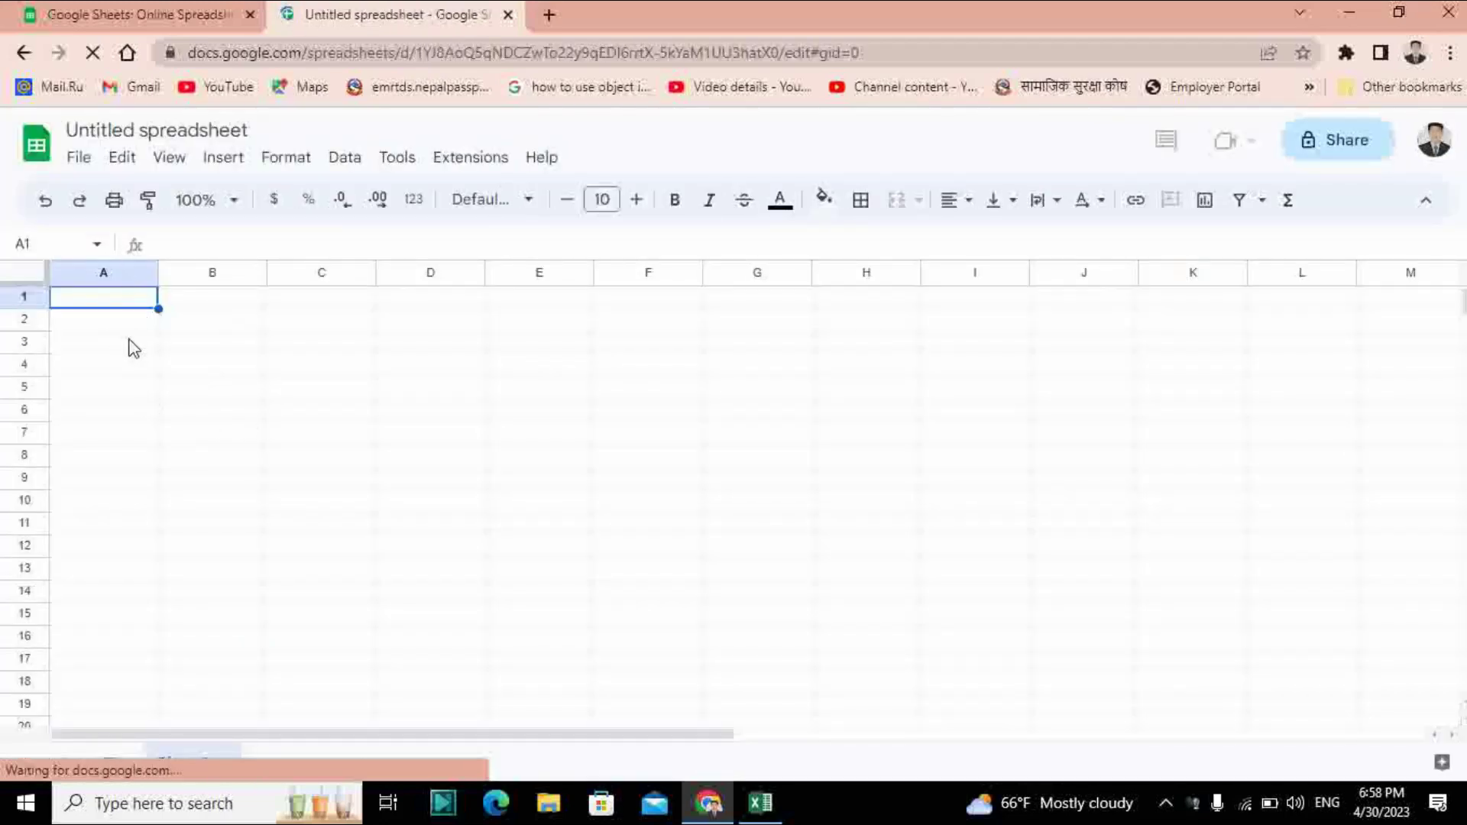
pyautogui.click(149, 370)
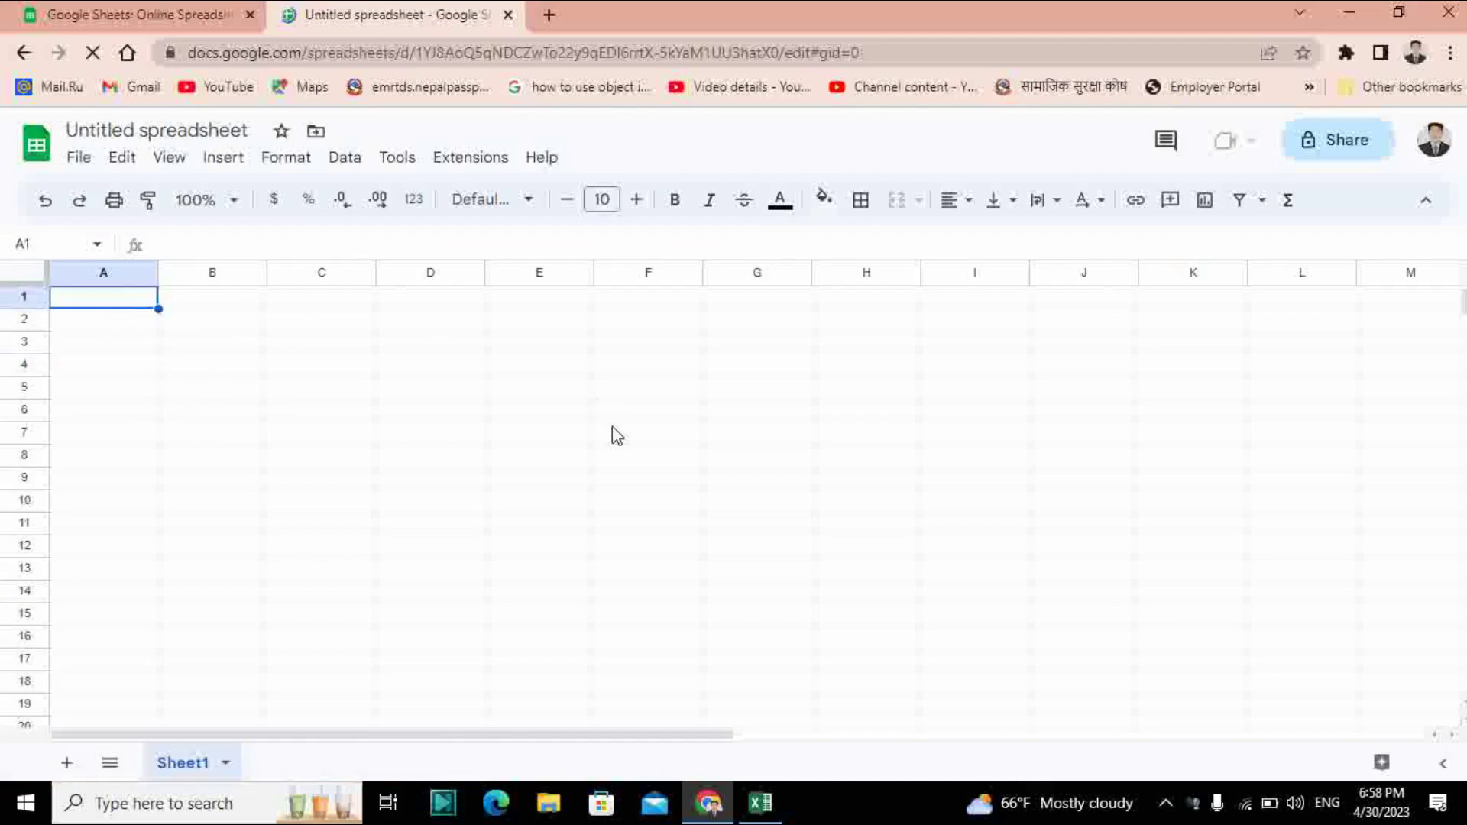
pyautogui.click(612, 430)
pyautogui.click(117, 298)
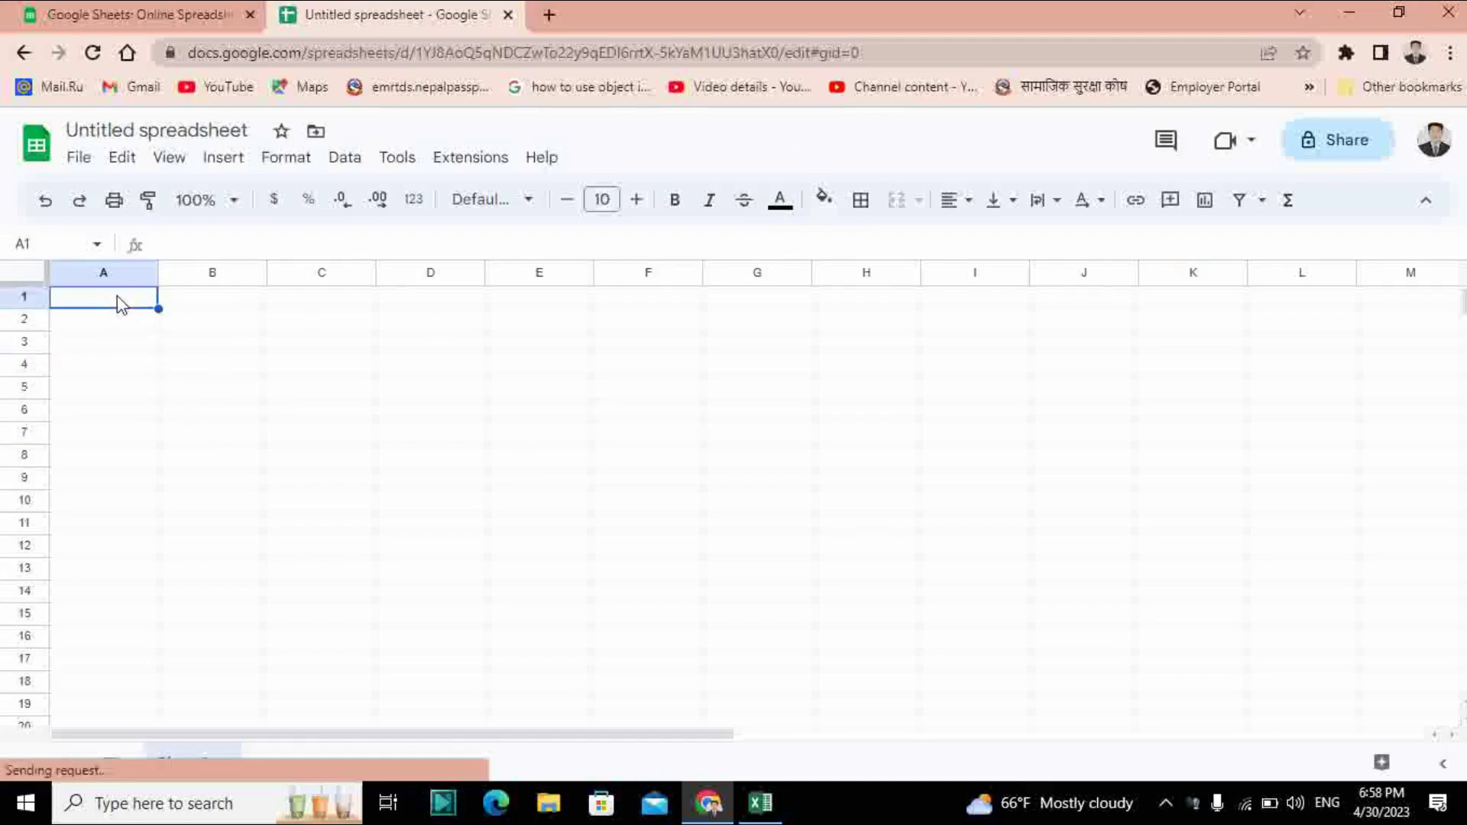
pyautogui.click(121, 364)
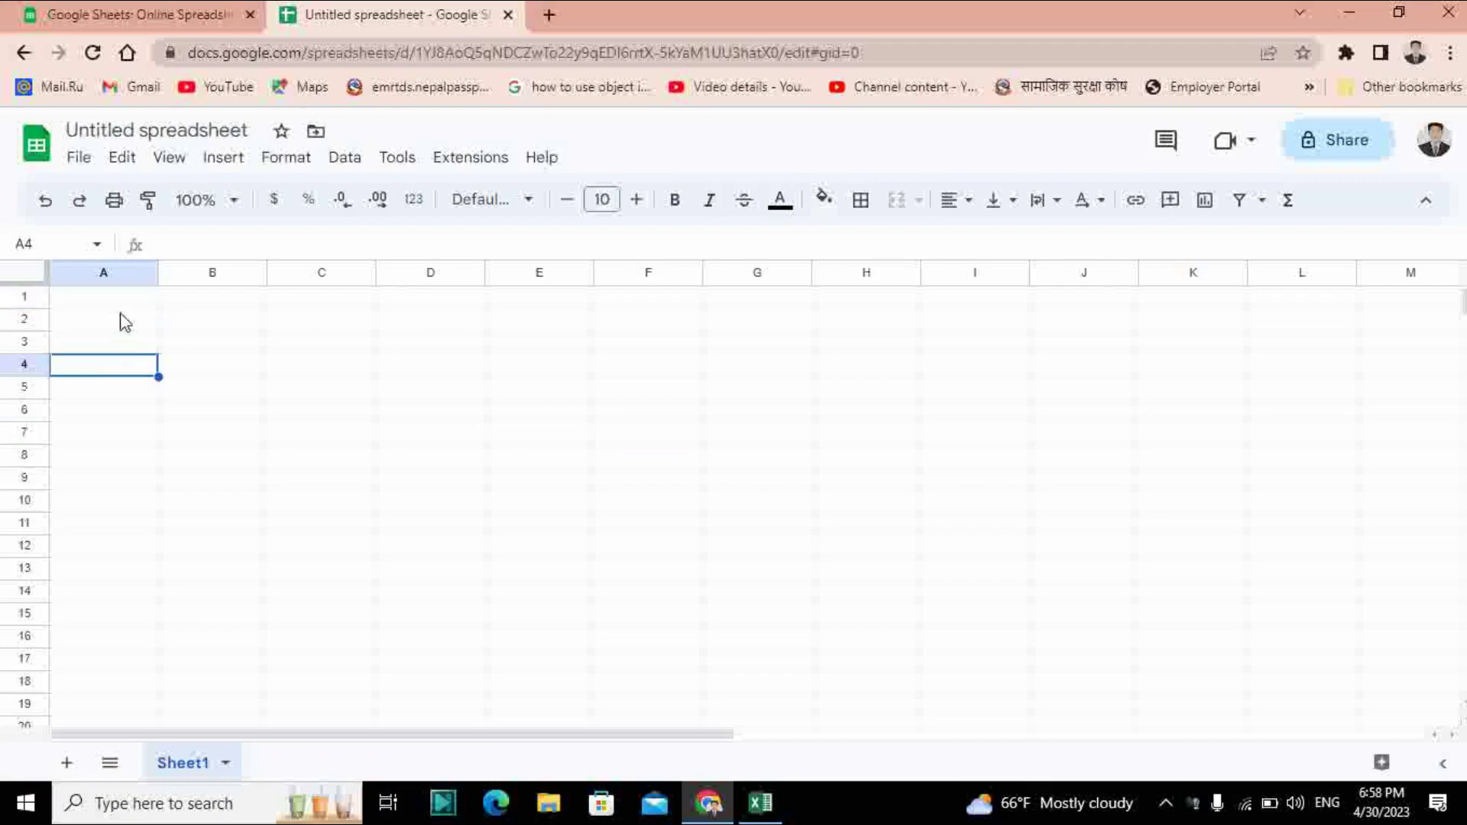
pyautogui.click(119, 300)
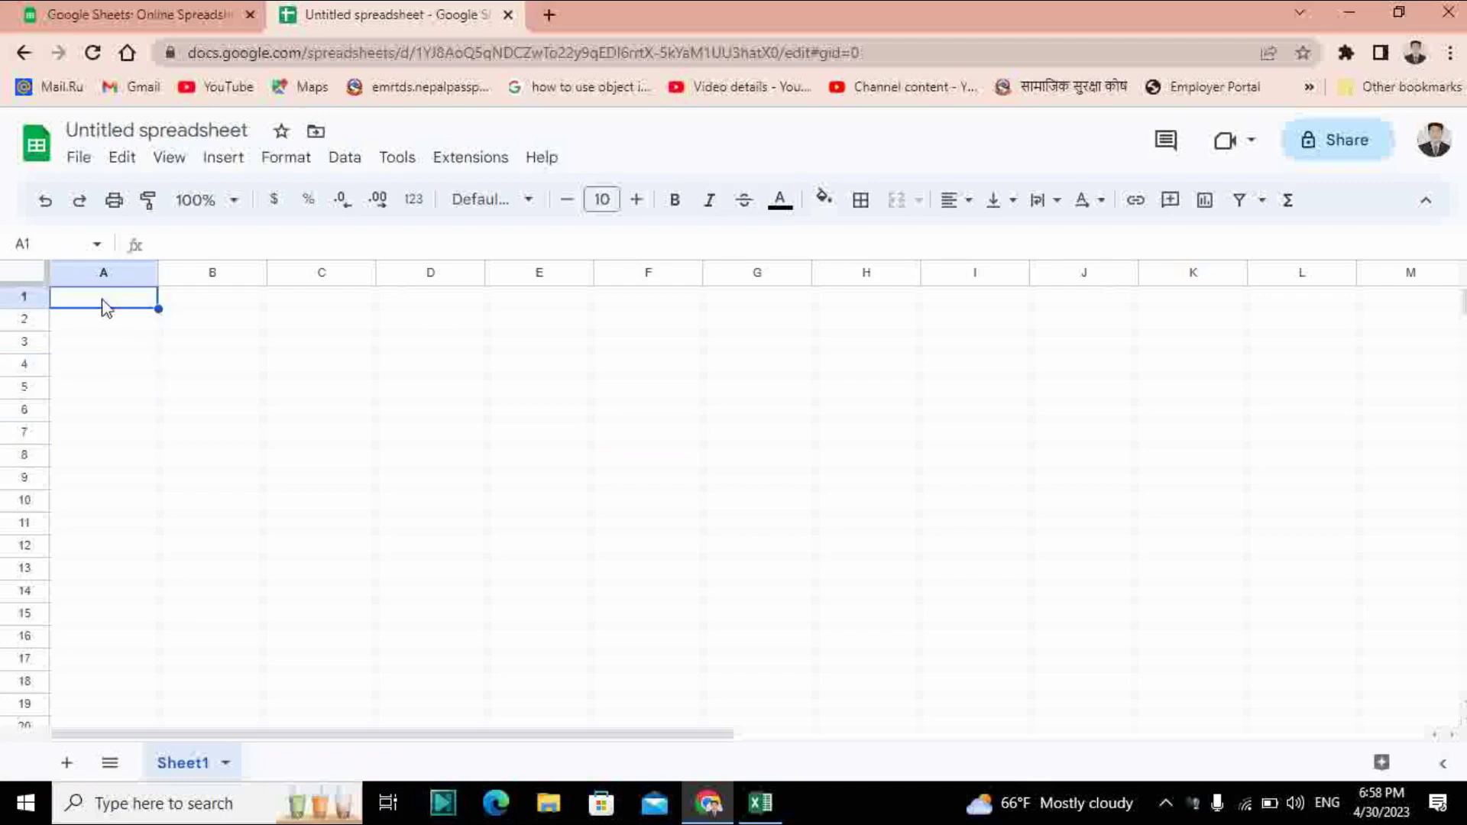
# Look through the File and Edit menus, then select cell A1 as the paste target.
pyautogui.click(79, 158)
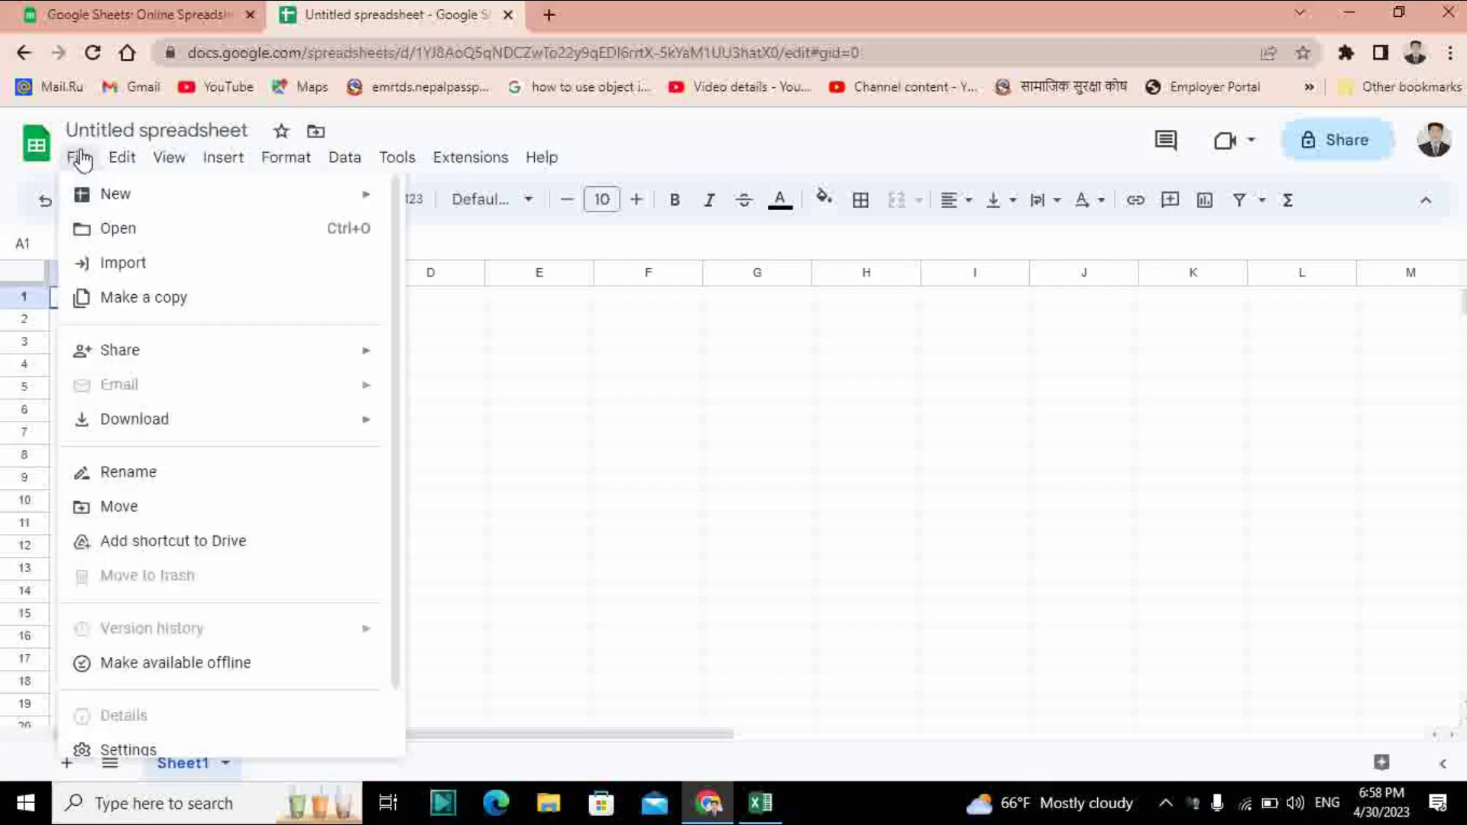
pyautogui.click(508, 413)
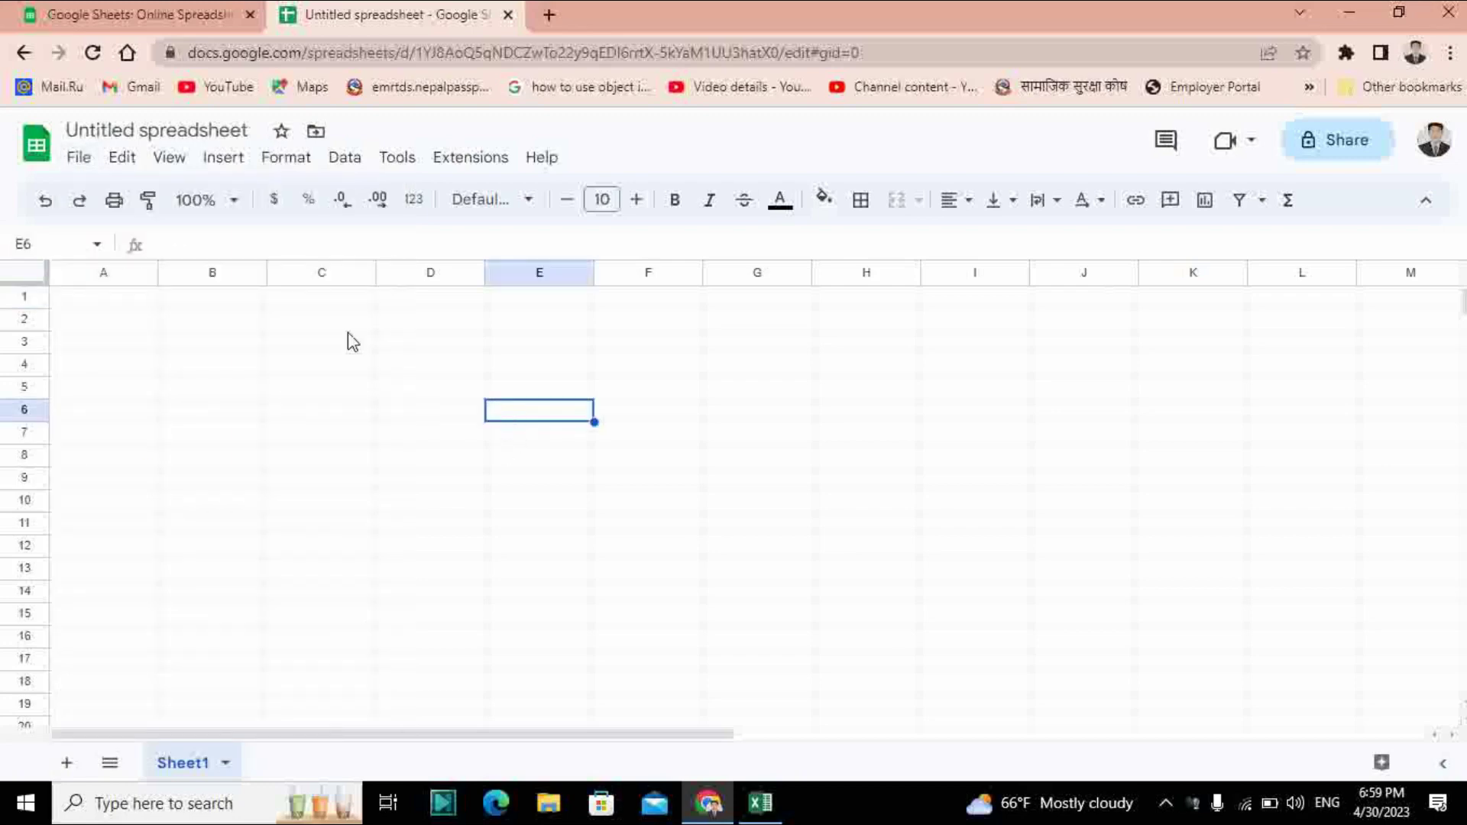
pyautogui.click(120, 158)
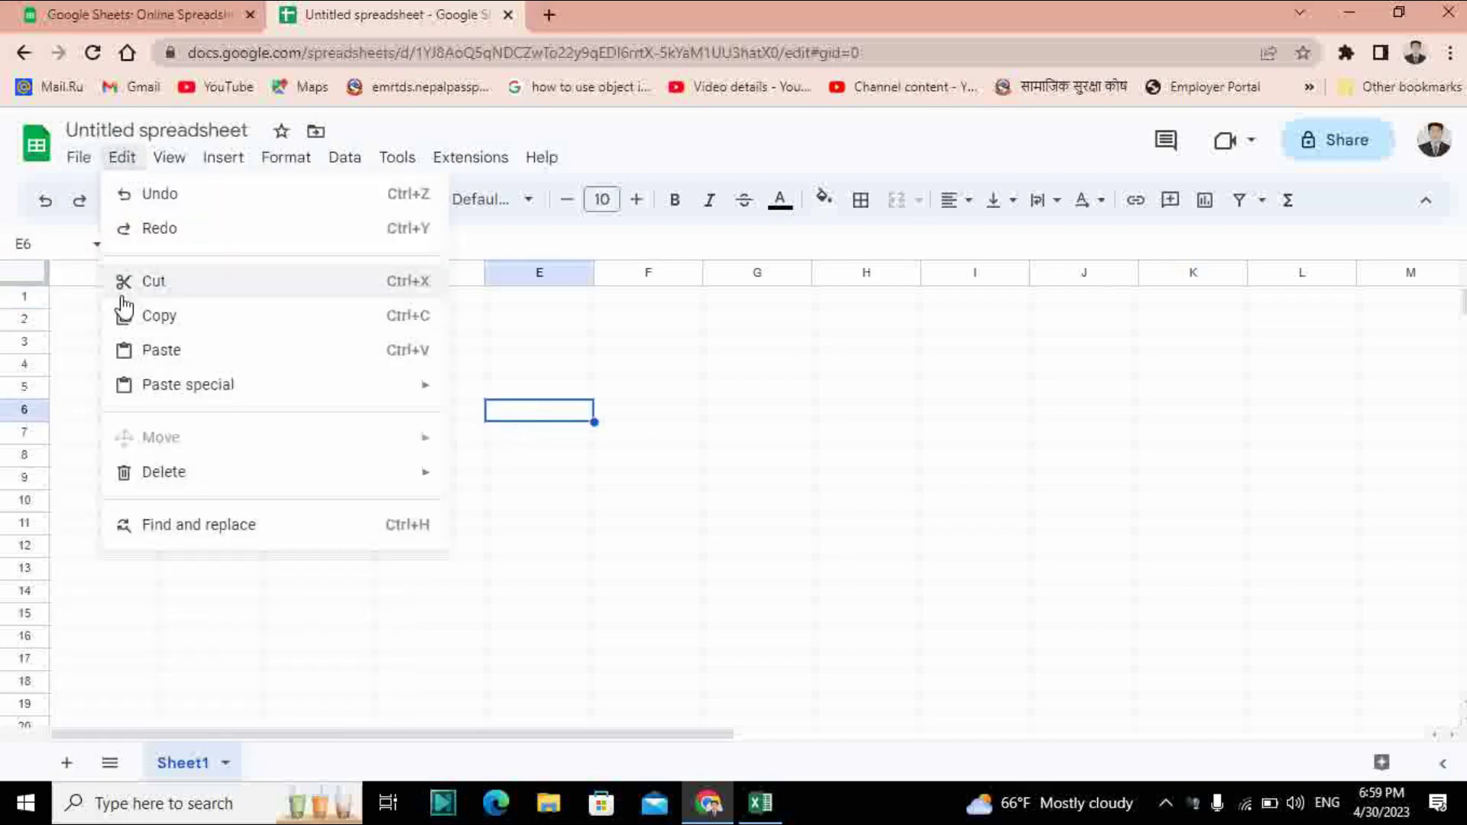
pyautogui.click(590, 348)
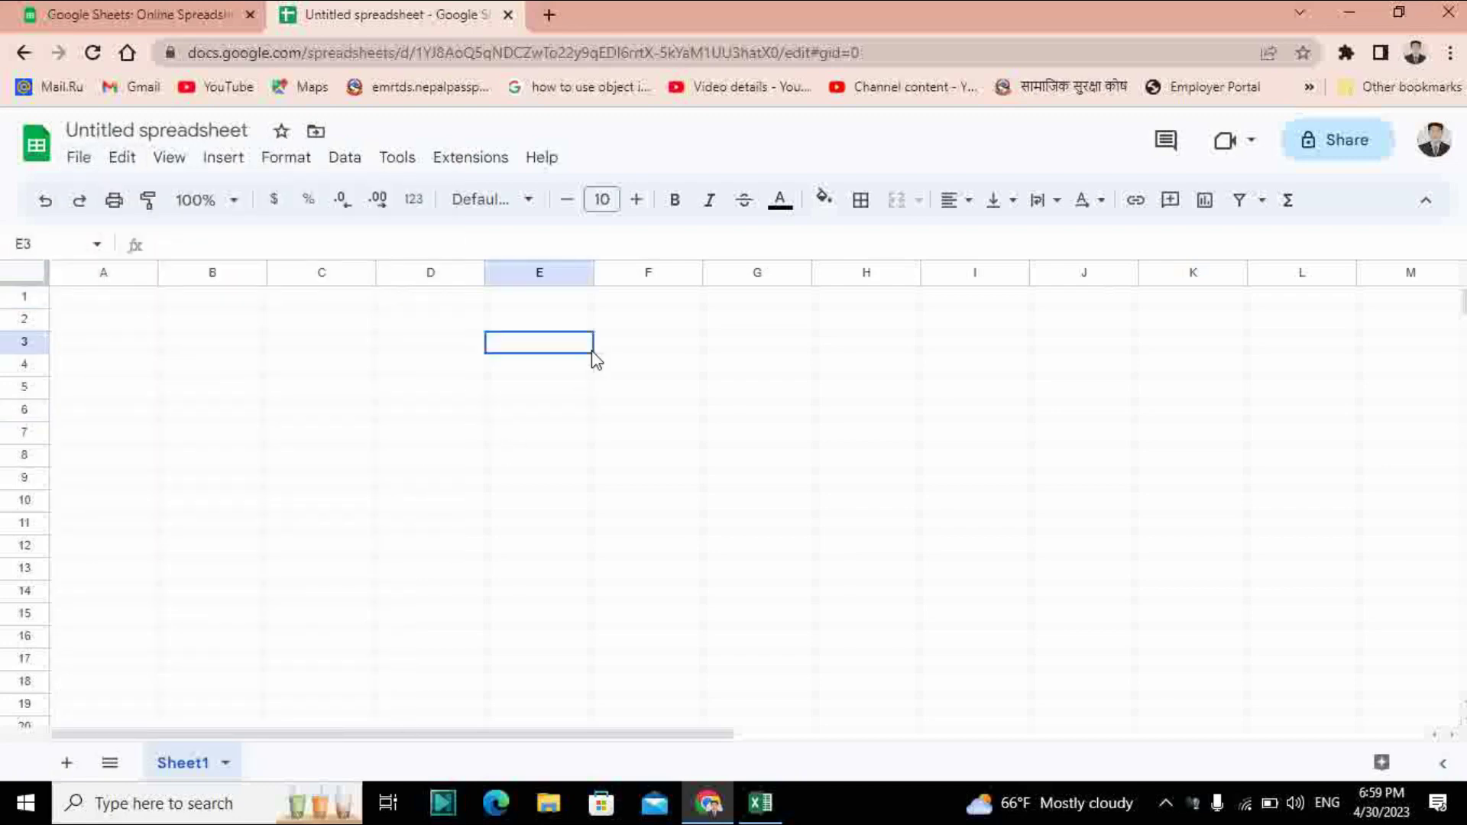
pyautogui.click(118, 304)
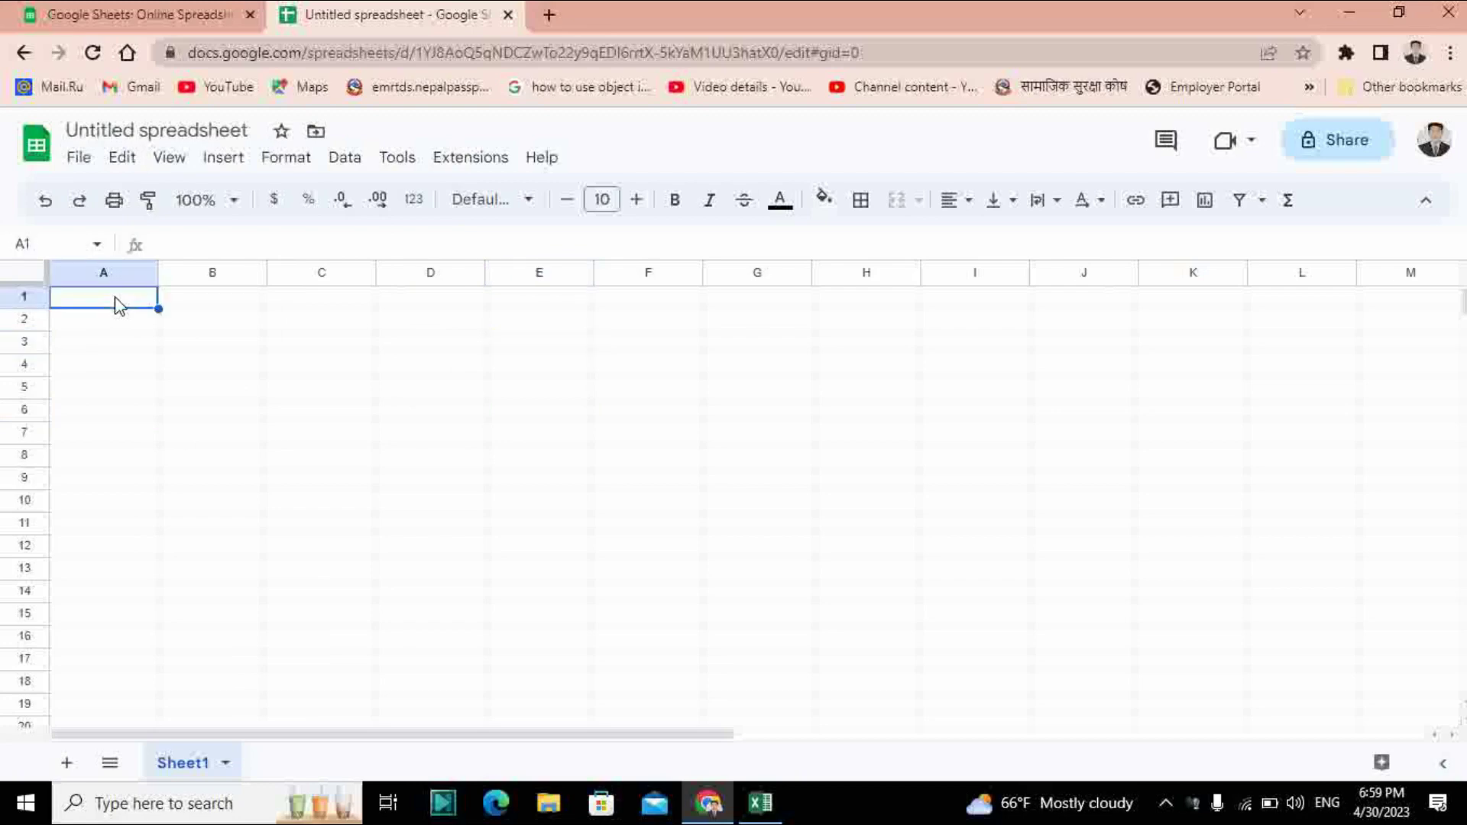
# Paste the six sentences into A1:A6, widen column A to fit, and select B1.
pyautogui.write('Hello sir . How are you sir ? Iam fine , And you? Iam also fine Where are you going? Iam going to market')
pyautogui.click(228, 451)
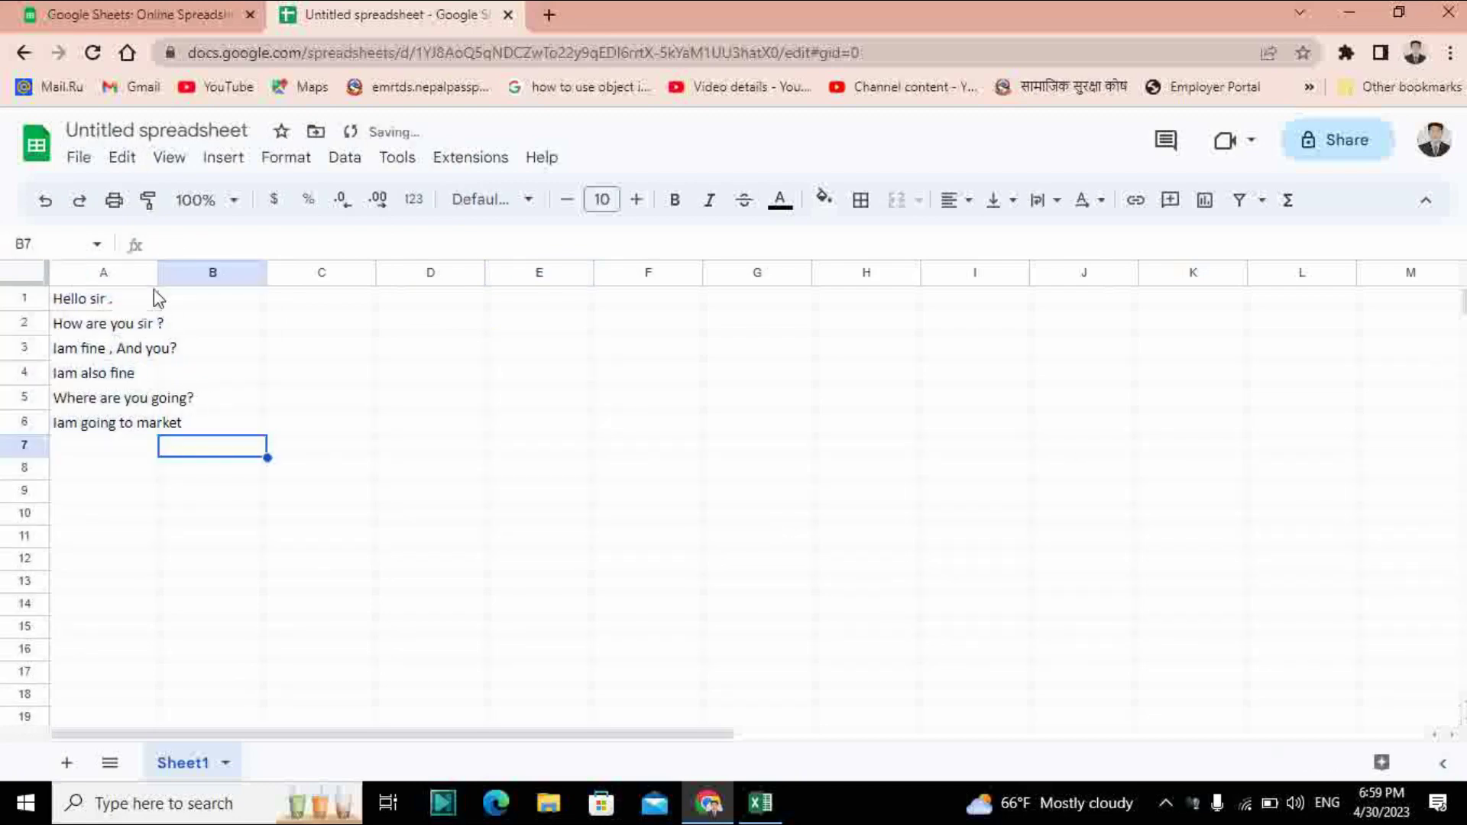
pyautogui.moveTo(159, 273); pyautogui.dragTo(222, 306)
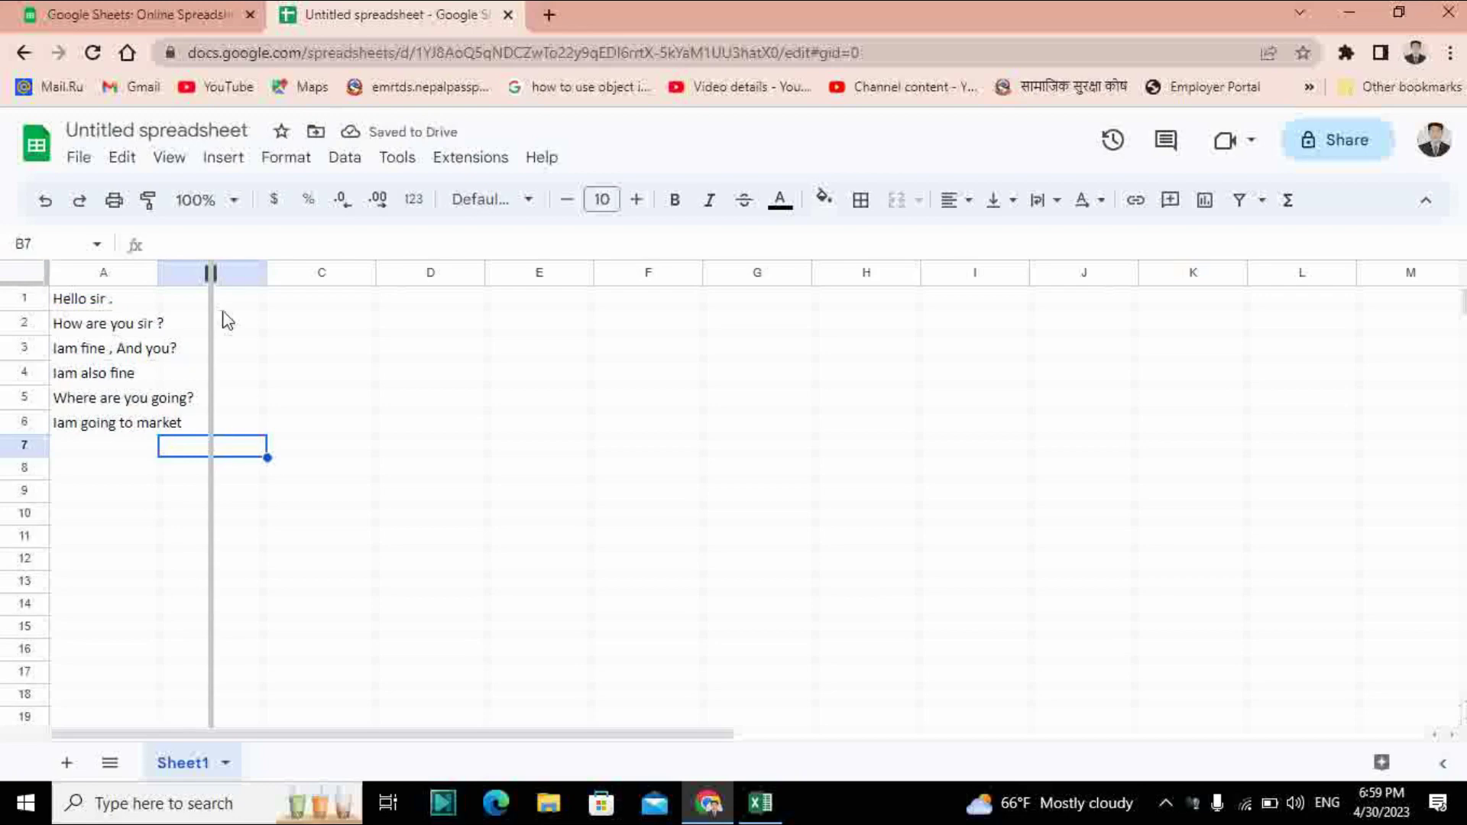
pyautogui.click(378, 451)
pyautogui.click(279, 301)
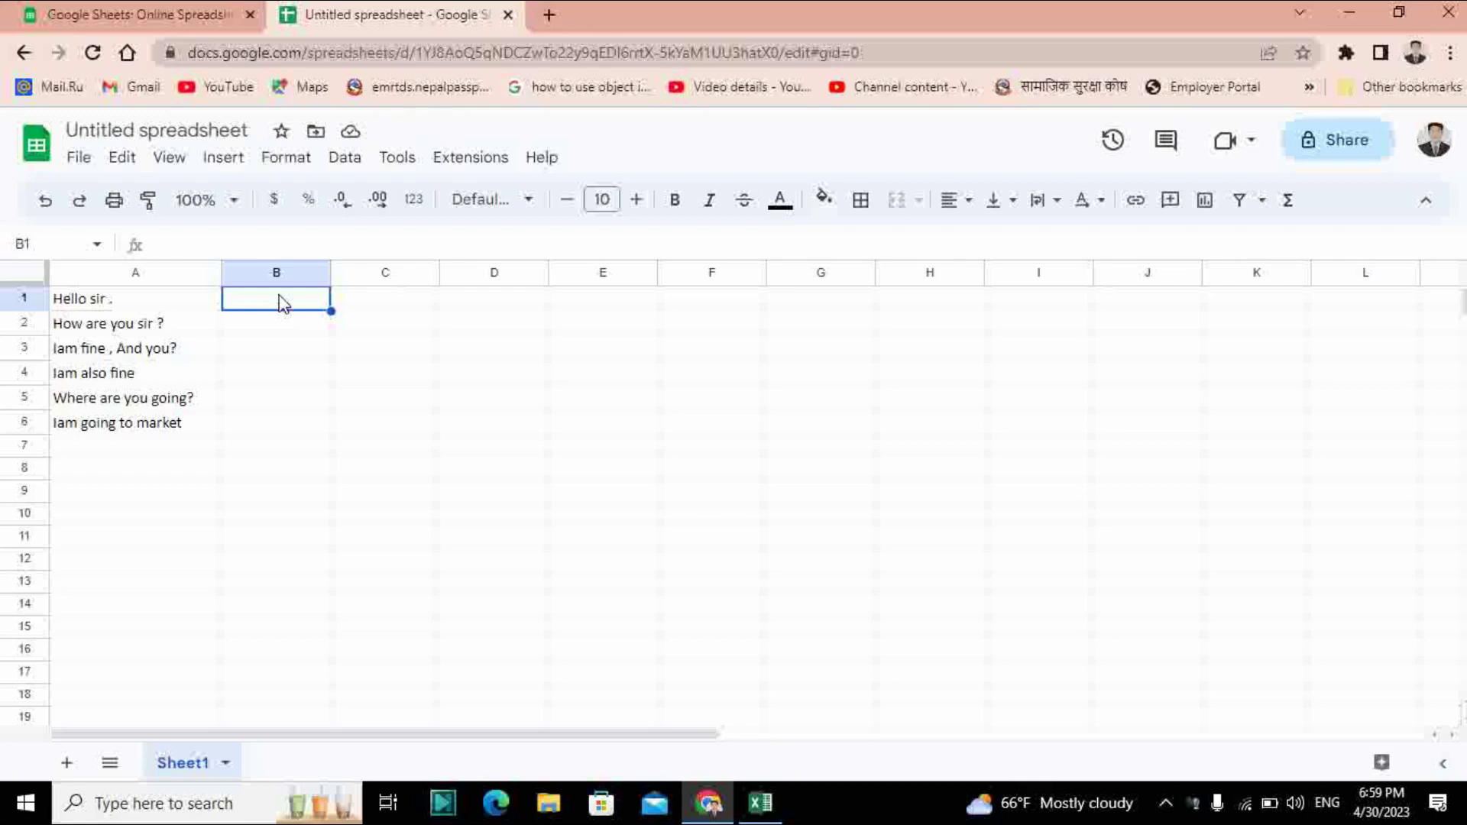
# Enter =GOOGLETRANSLATE(A1,"en","ne") in B1 to translate 'Hello sir .' into Nepali.
pyautogui.write('=')
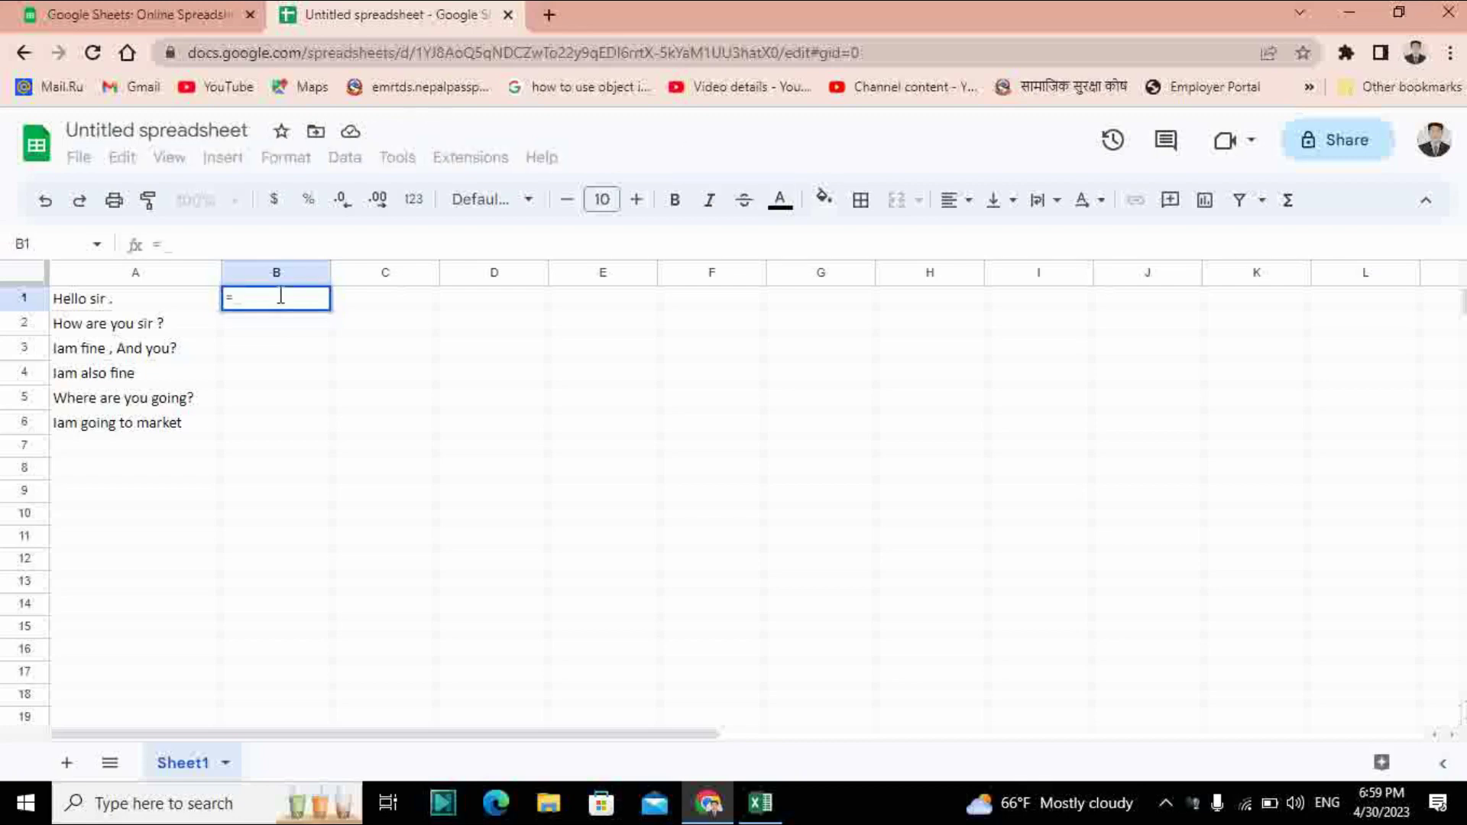
pyautogui.write('g')
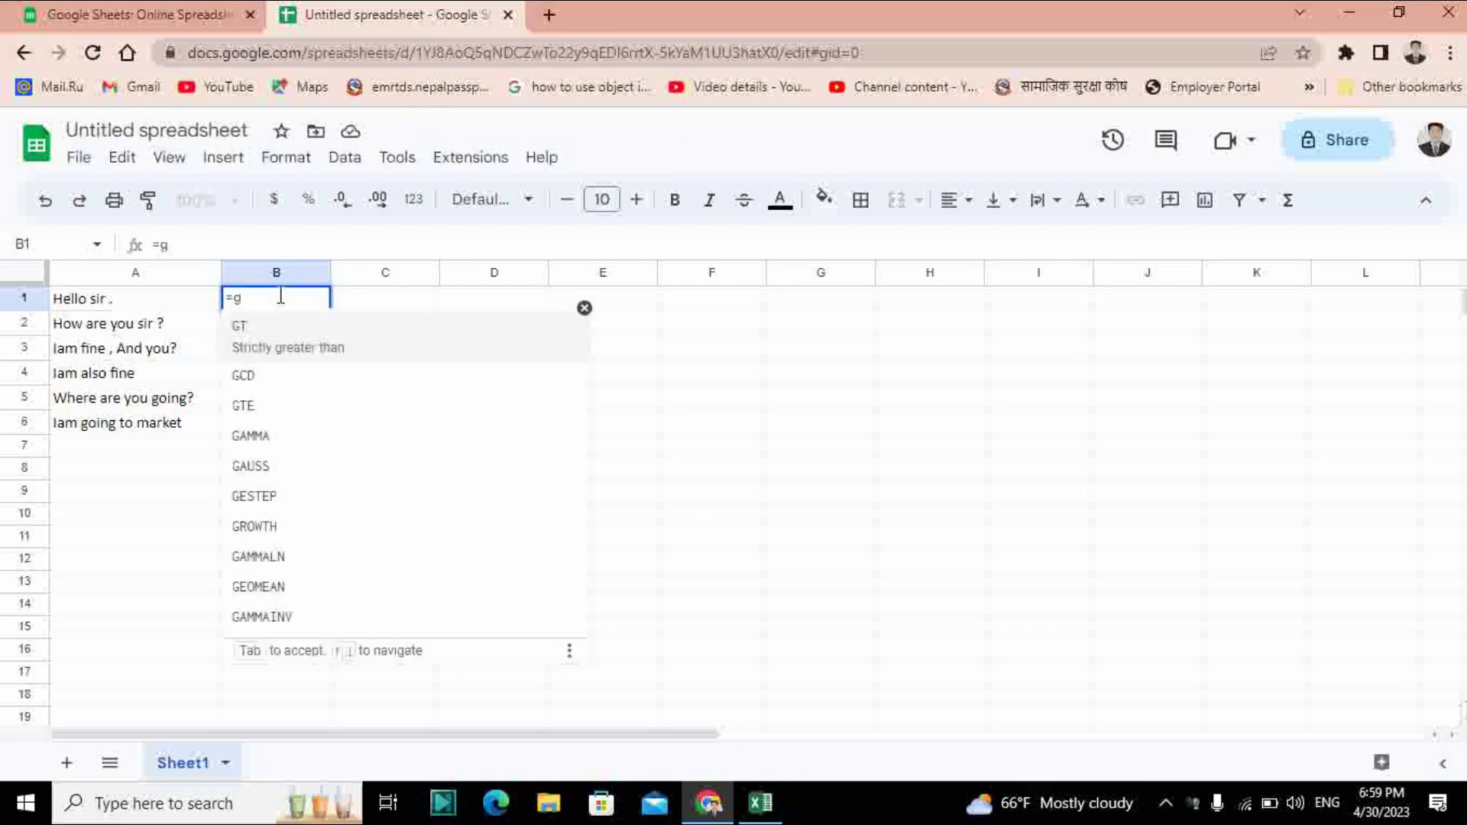
pyautogui.write('o')
pyautogui.press('Down')
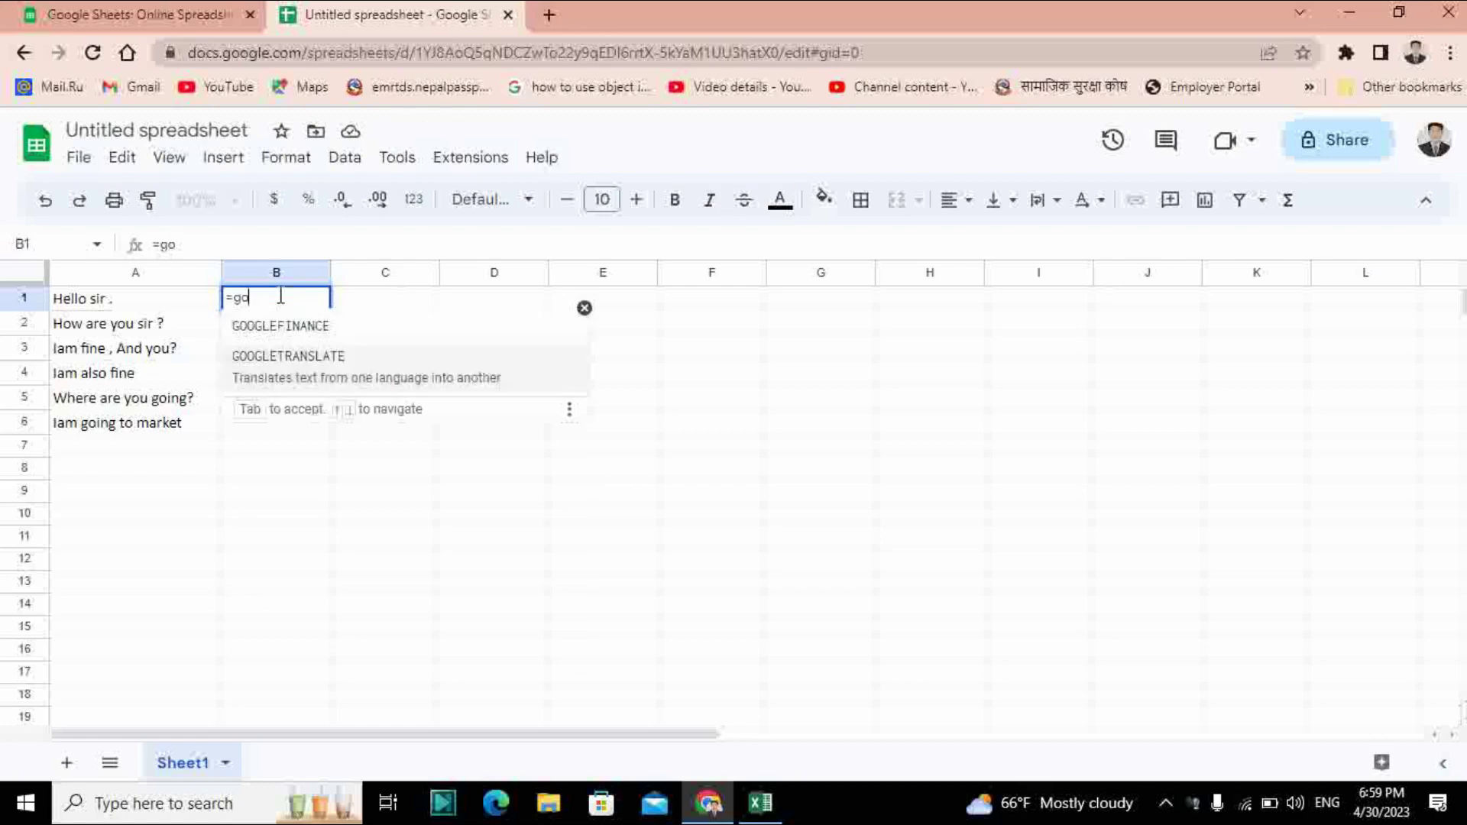
pyautogui.click(312, 370)
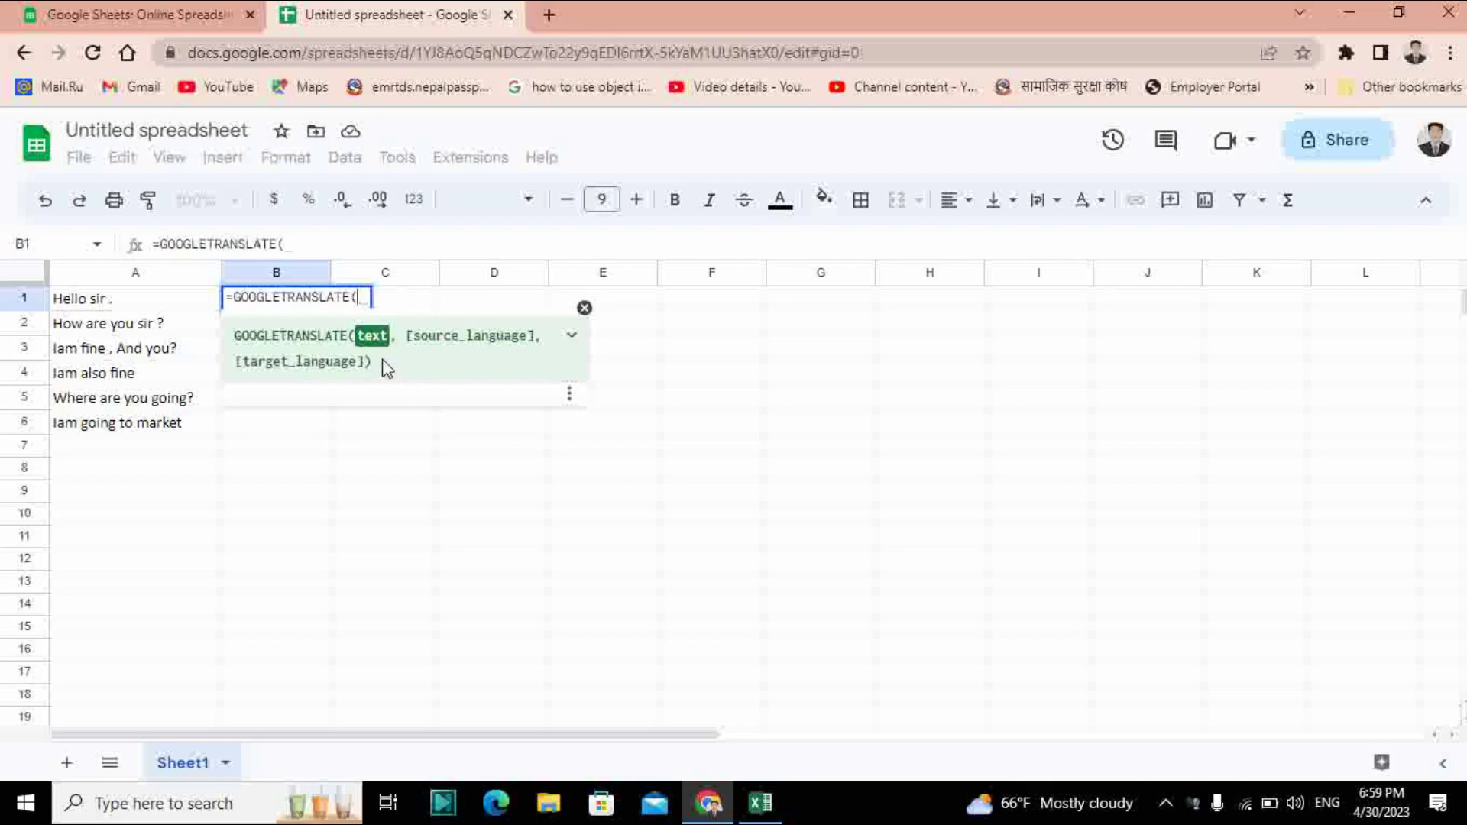
pyautogui.click(128, 309)
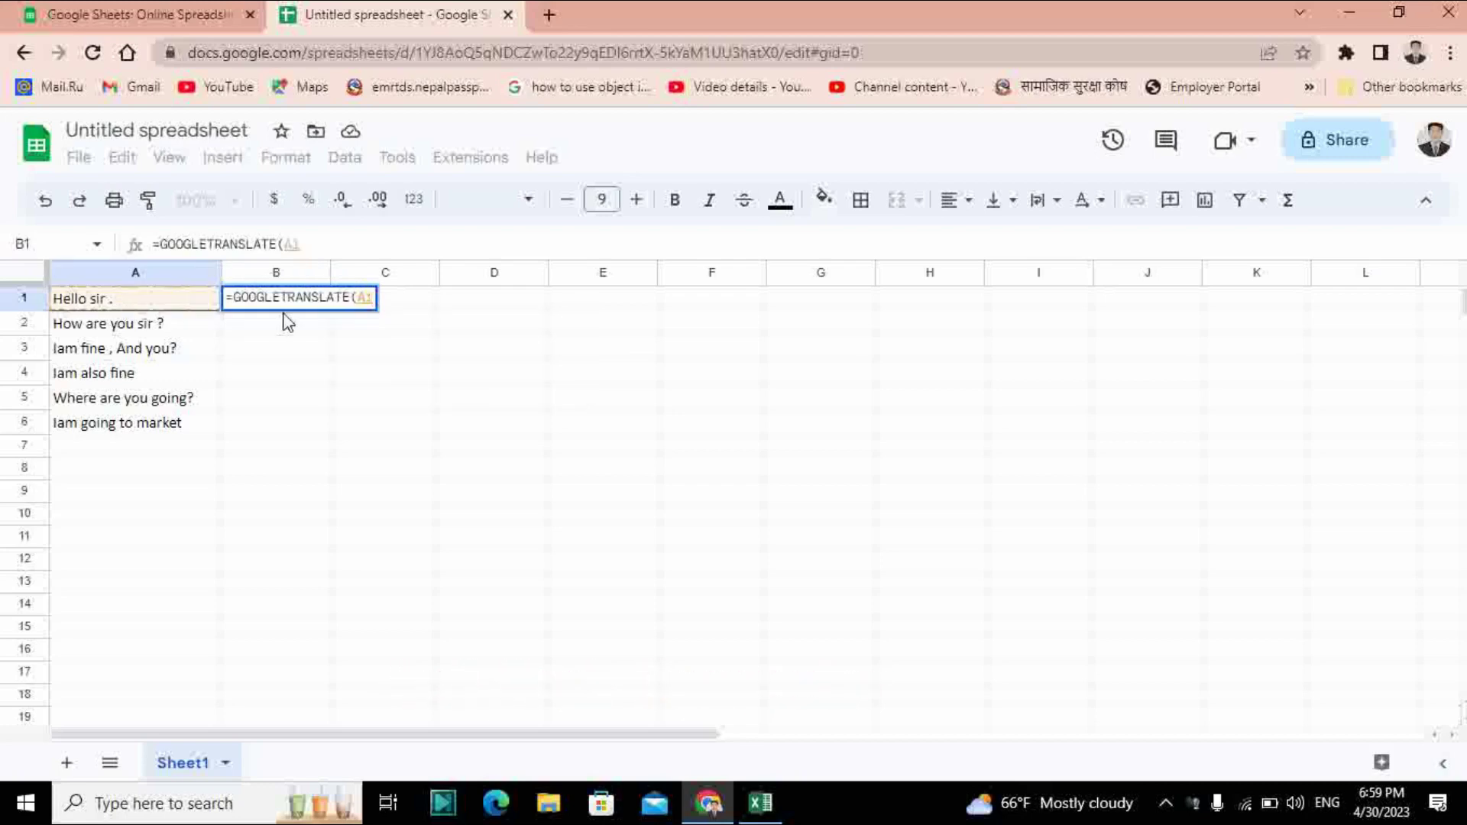
pyautogui.write(',')
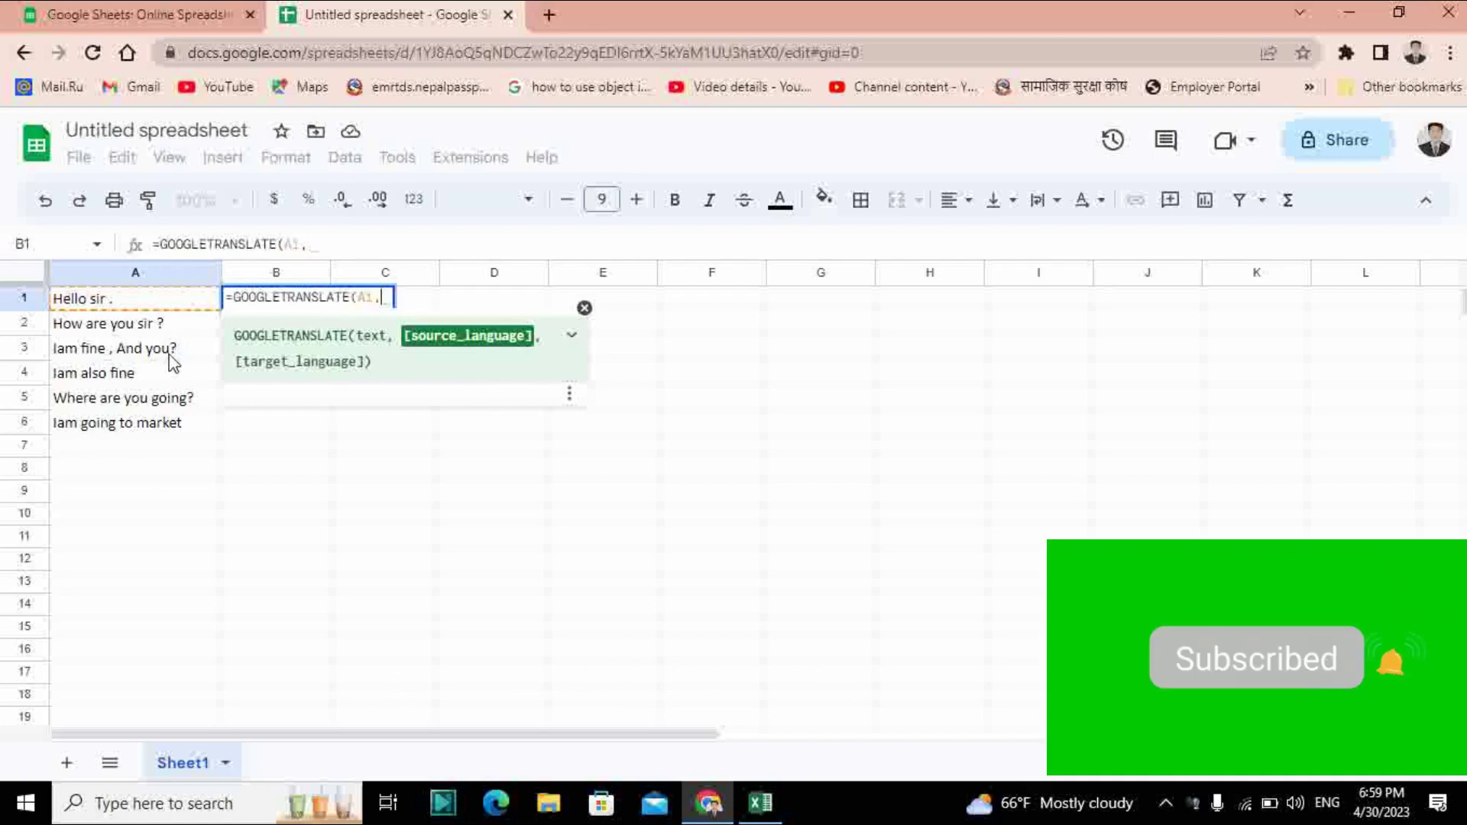
pyautogui.write('"e')
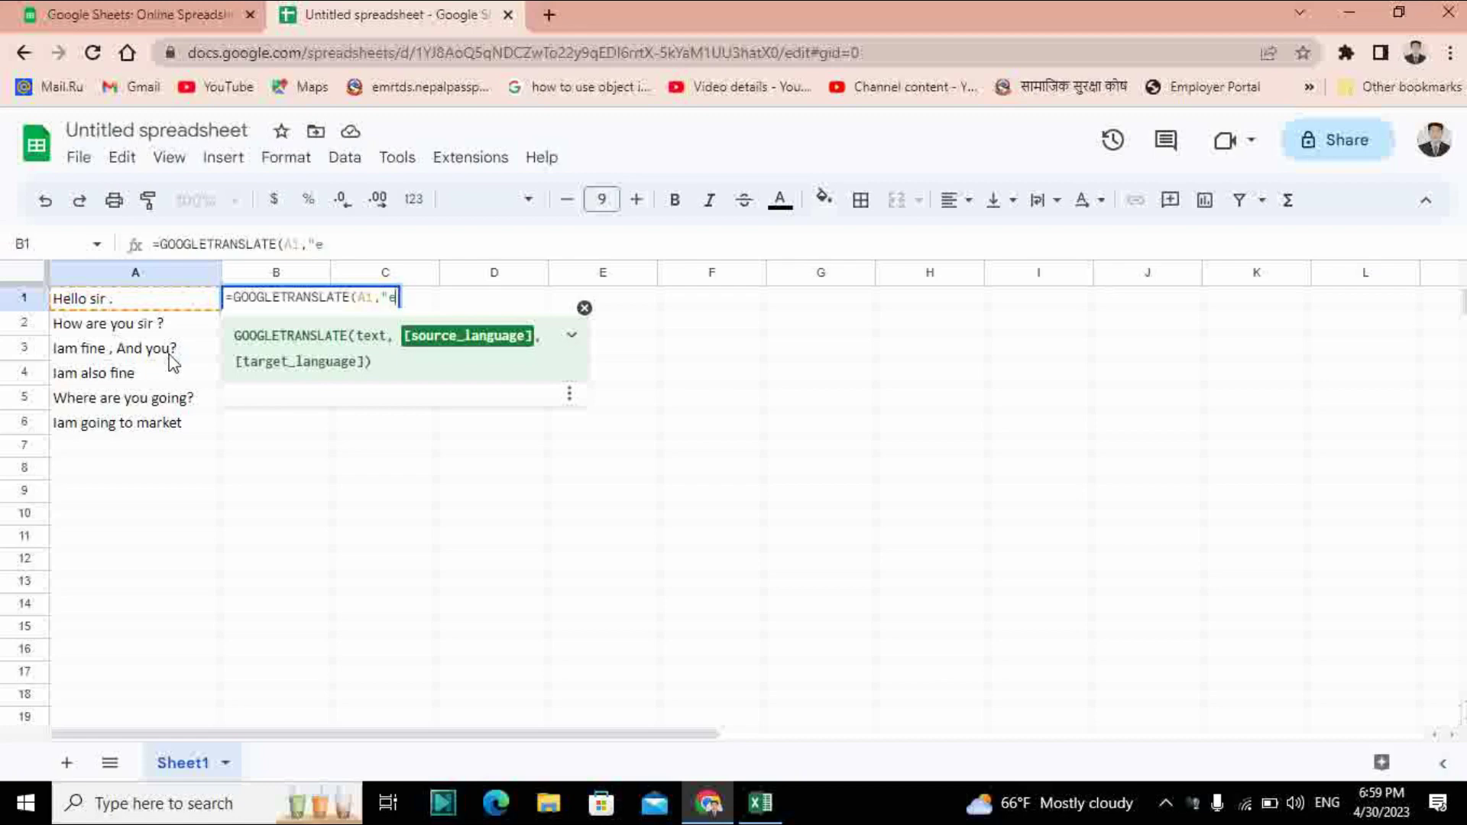
pyautogui.write('n')
pyautogui.write(',')
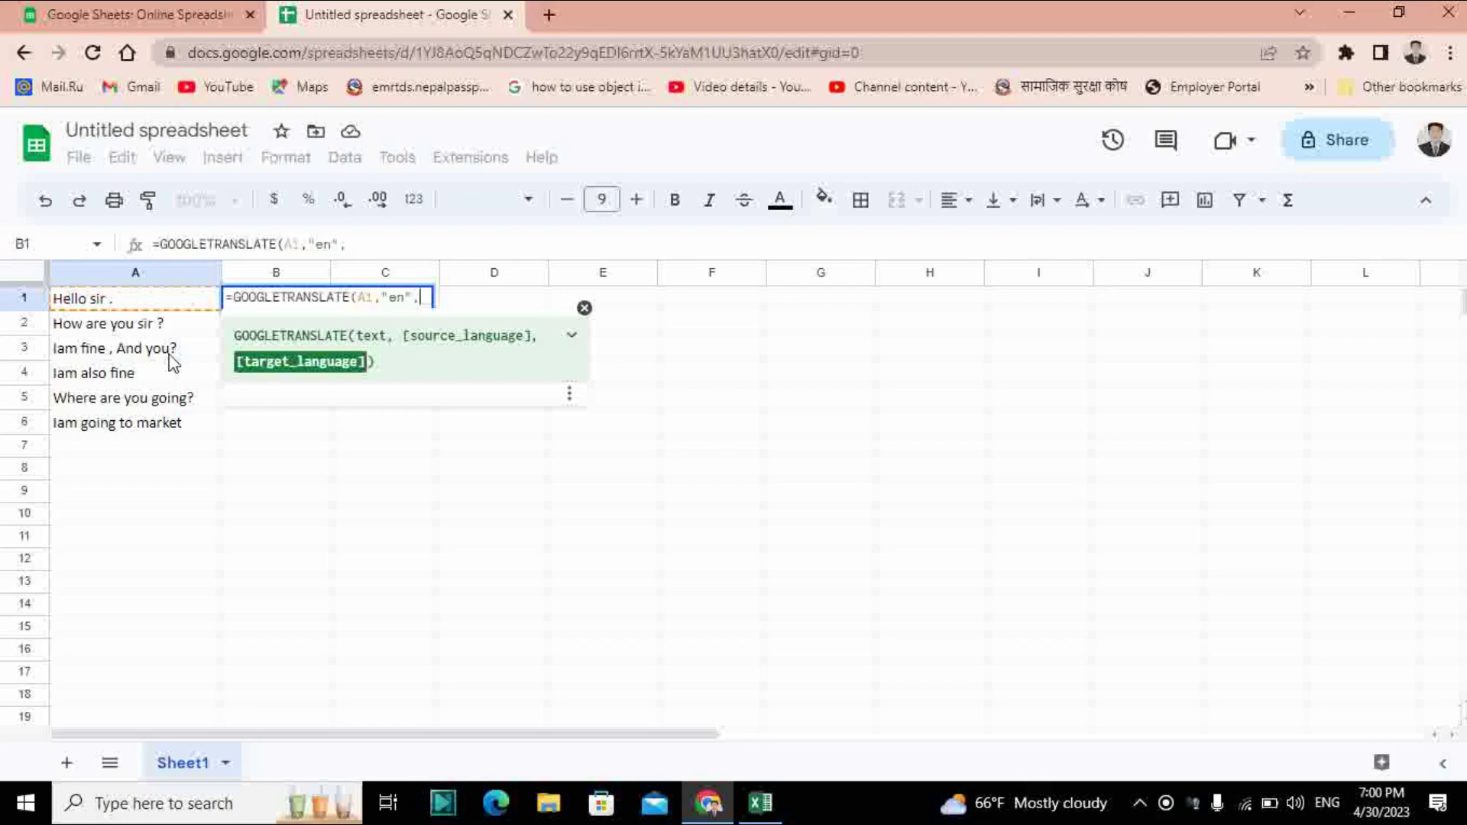
pyautogui.write('"')
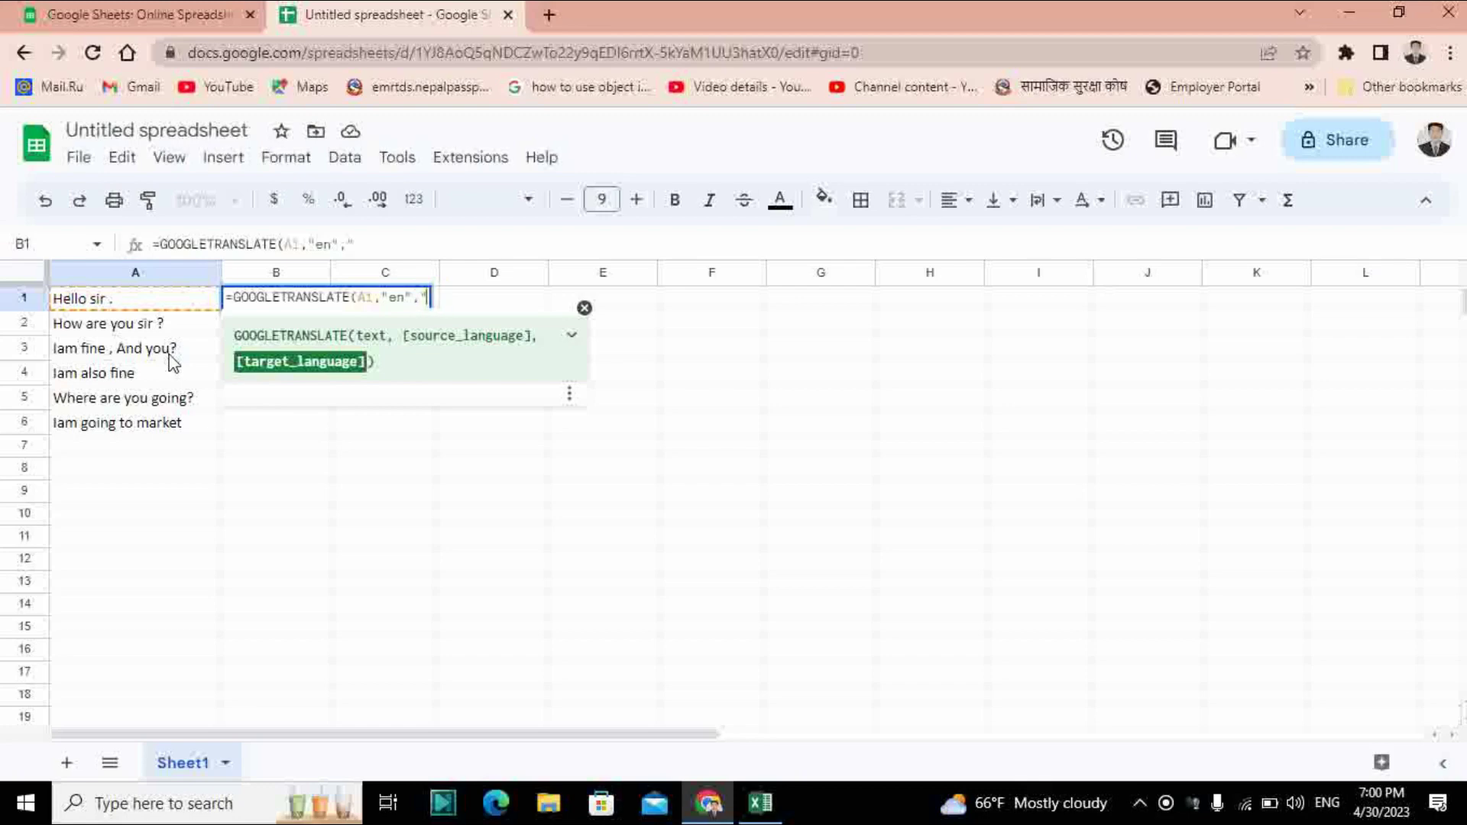
pyautogui.write('ne')
pyautogui.press('Return')
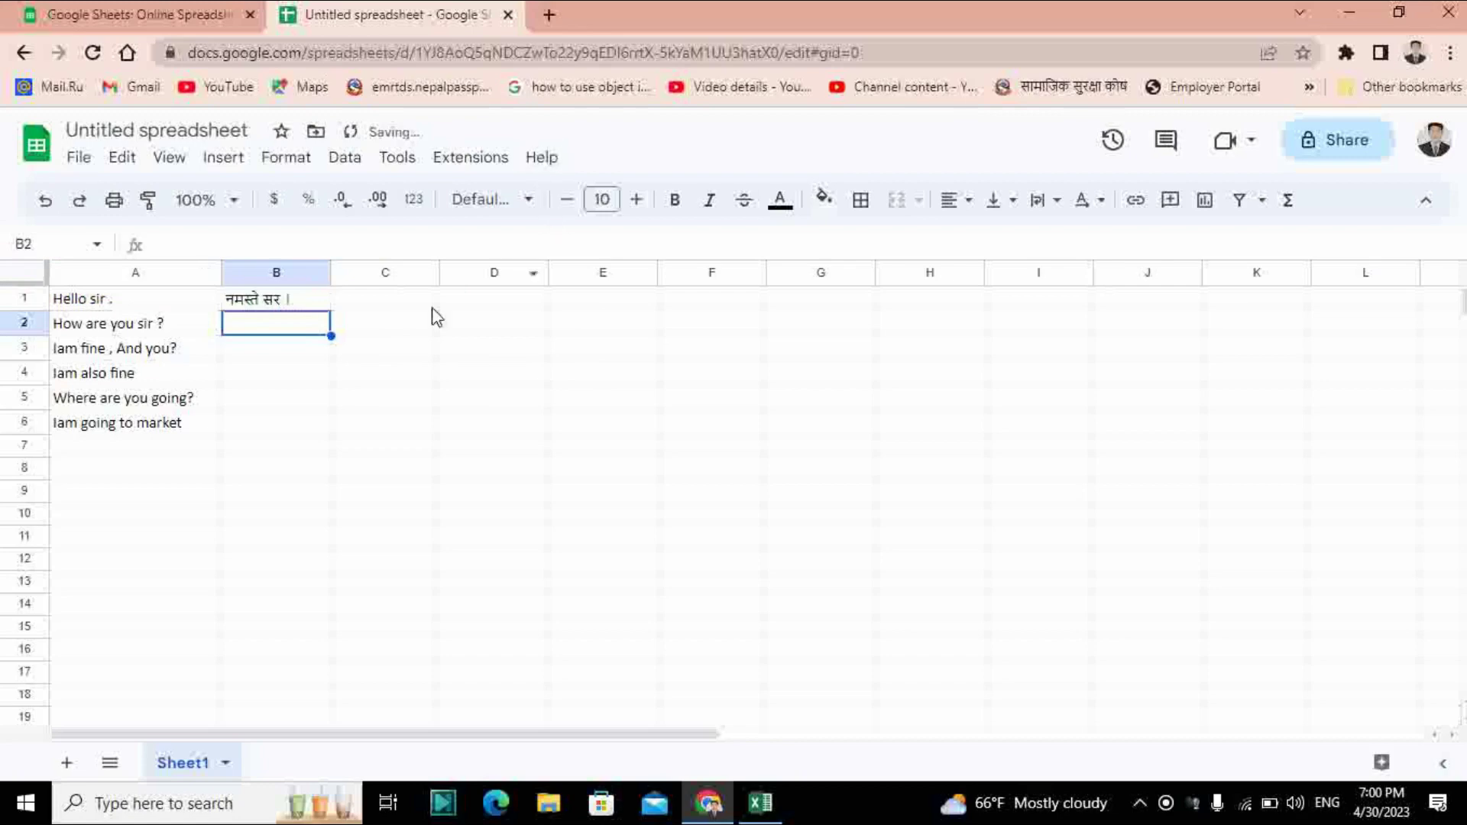
# Fill the B1 translation formula down to B6 and widen column B for the Nepali text.
pyautogui.click(292, 304)
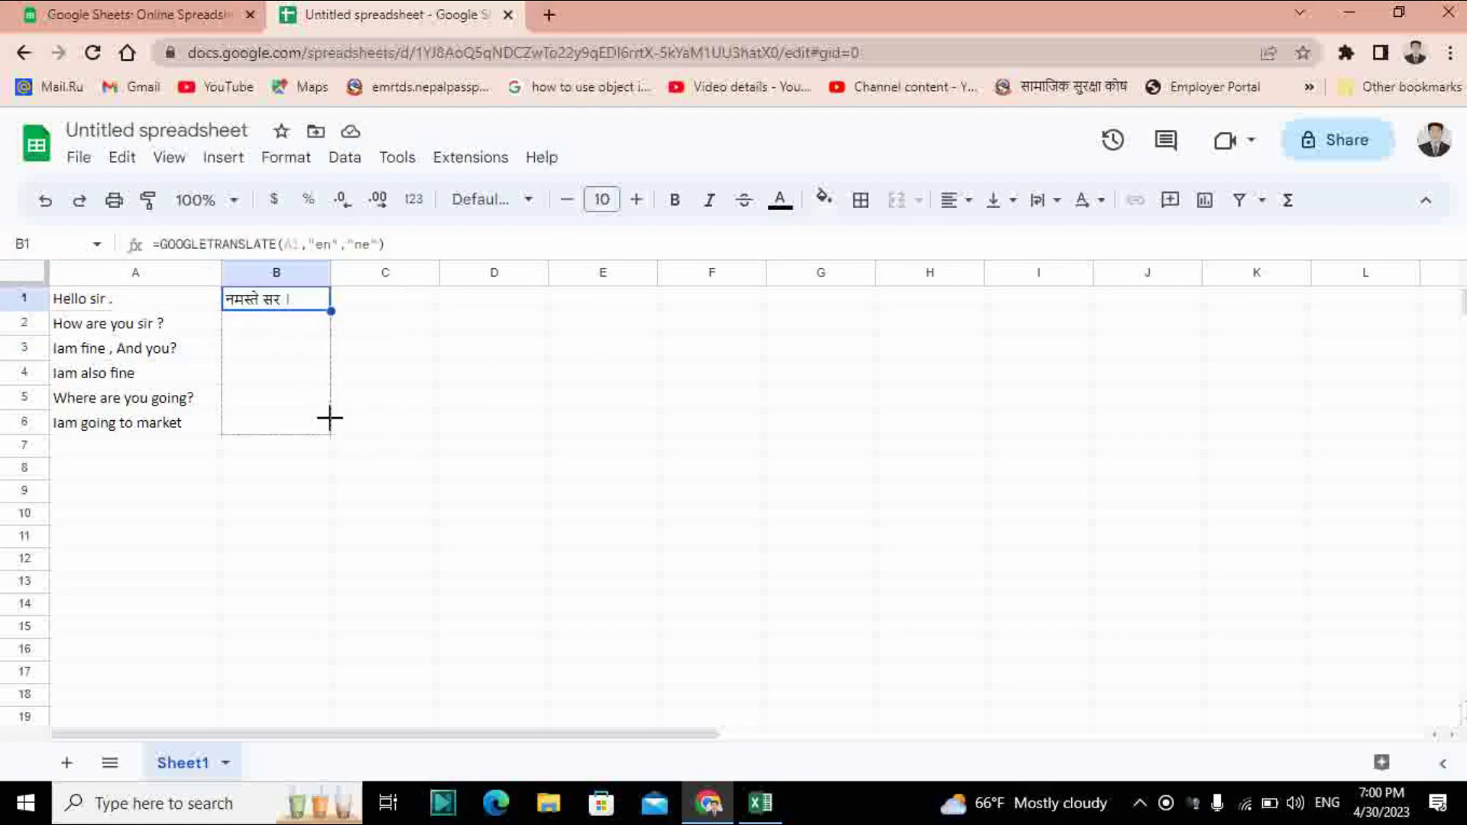
pyautogui.moveTo(331, 311); pyautogui.dragTo(330, 424)
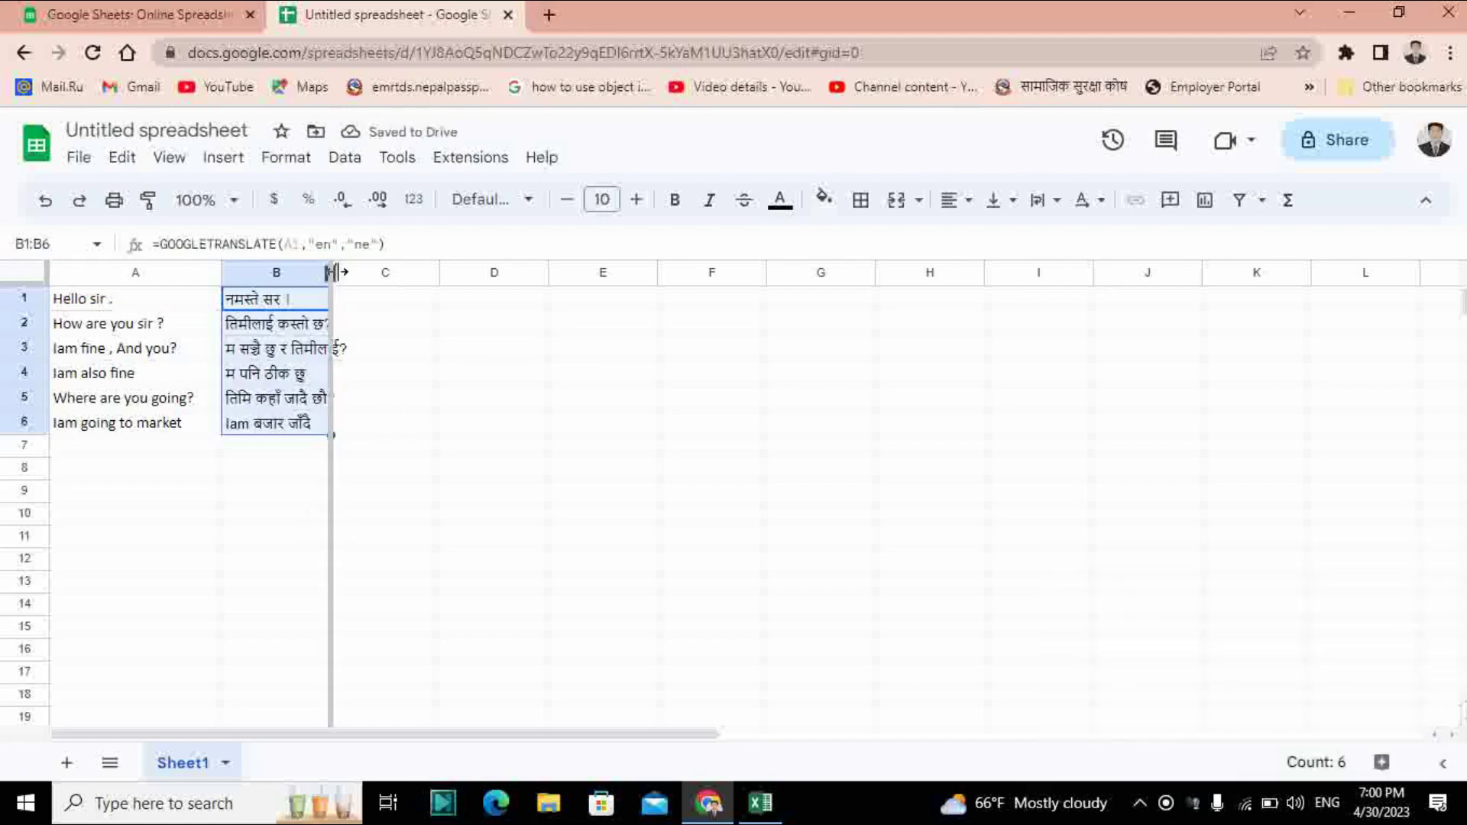
pyautogui.moveTo(330, 272); pyautogui.dragTo(385, 272)
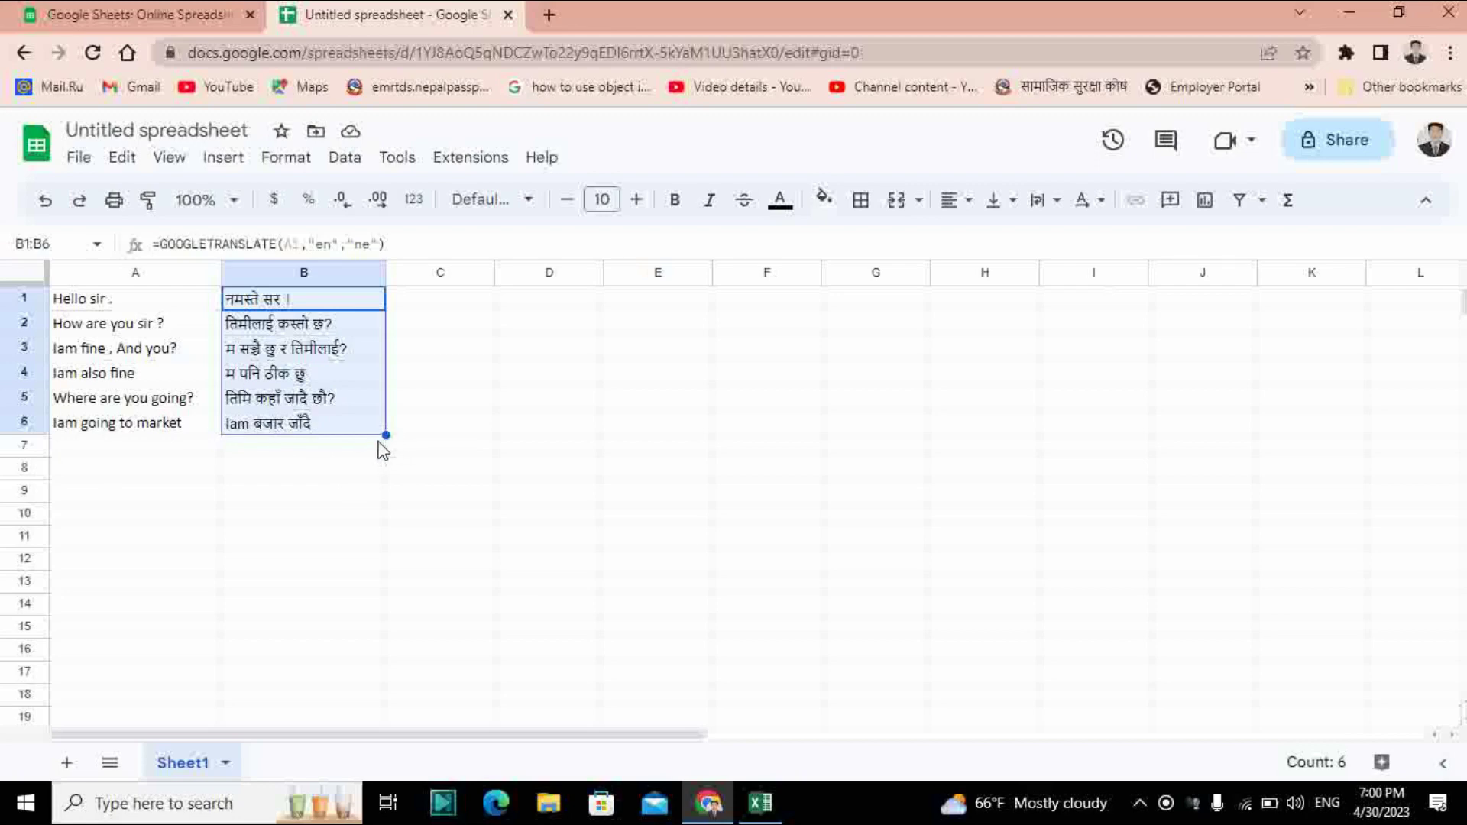
# Copy the Nepali translations in B1:B6, return to Excel, and select cell C3.
pyautogui.rightClick(283, 306)
pyautogui.click(344, 254)
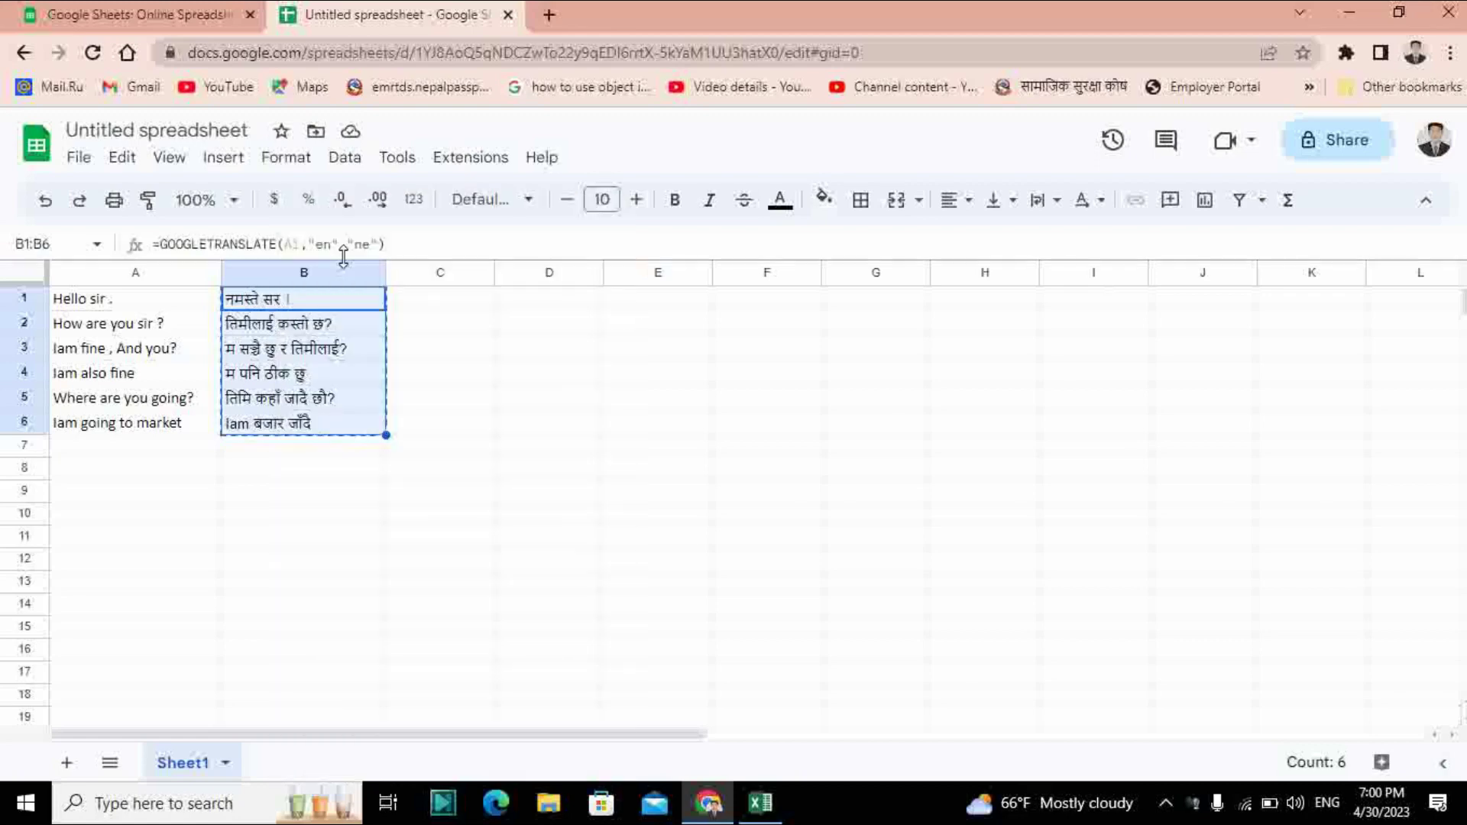
pyautogui.click(760, 803)
pyautogui.click(314, 339)
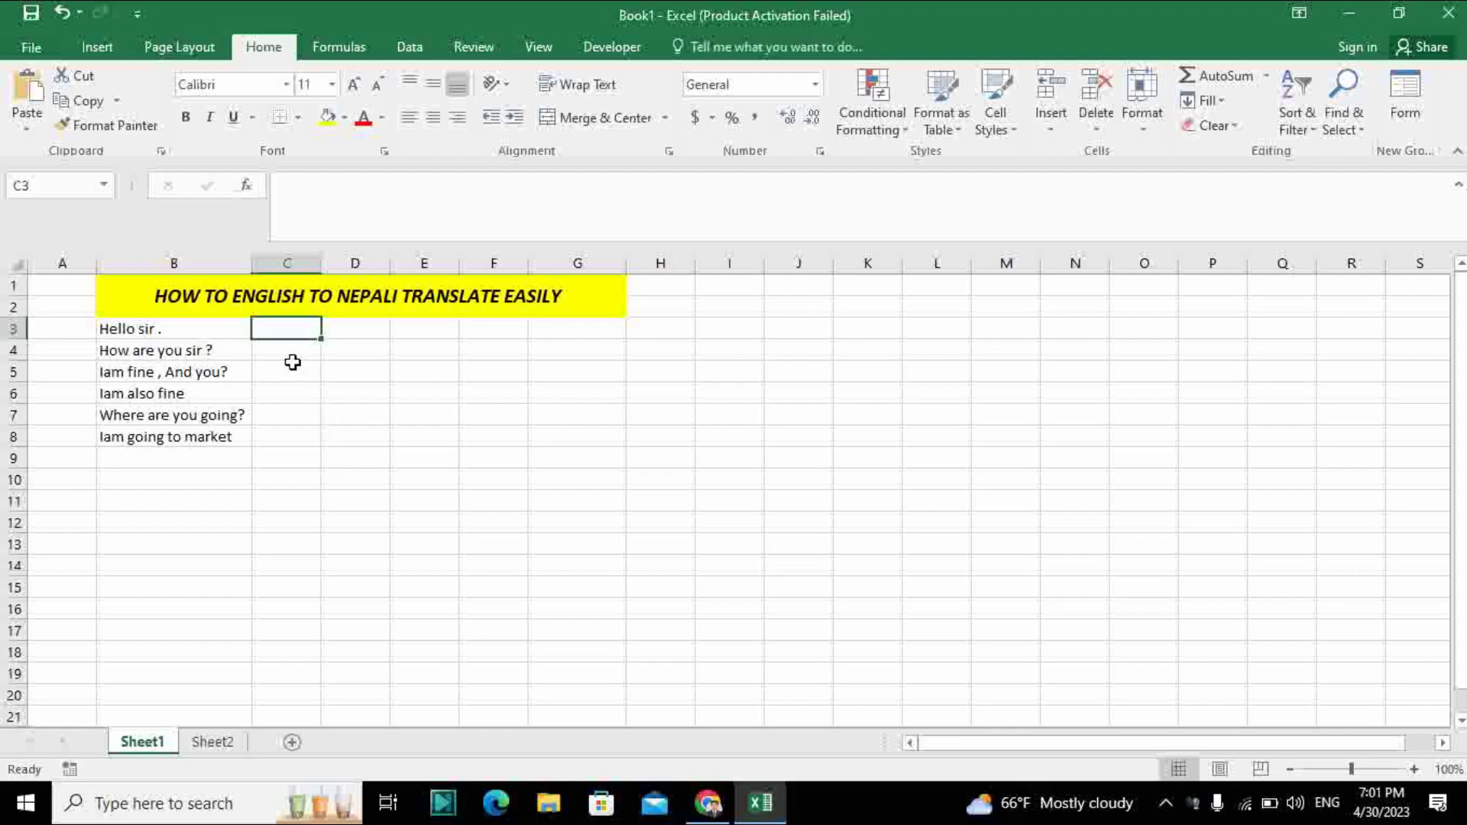
# Paste Special the copied translations into C3:C8 as Unicode Text.
pyautogui.hotkey('ctrl', 'alt', 'v')
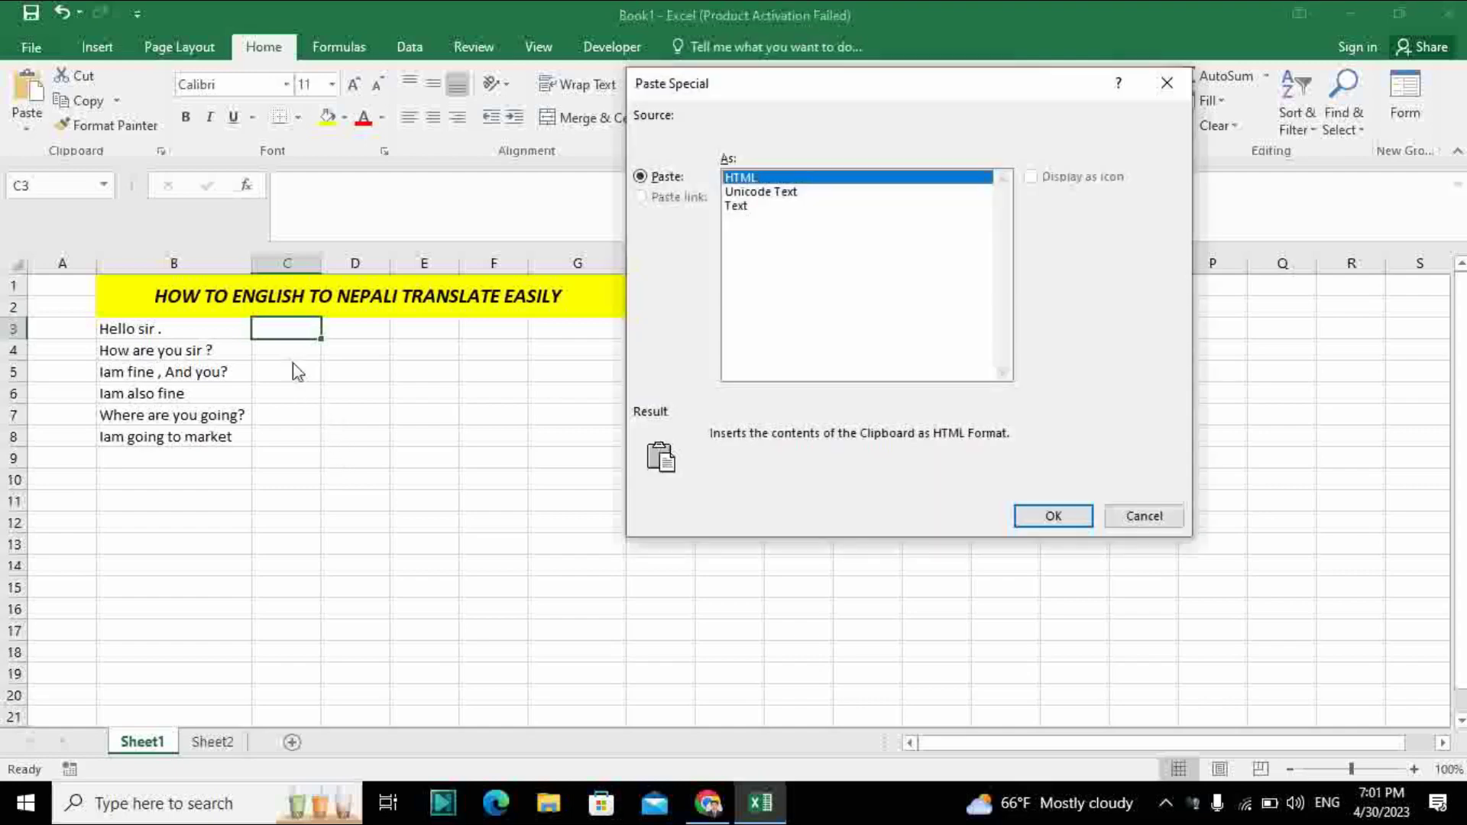
pyautogui.click(761, 192)
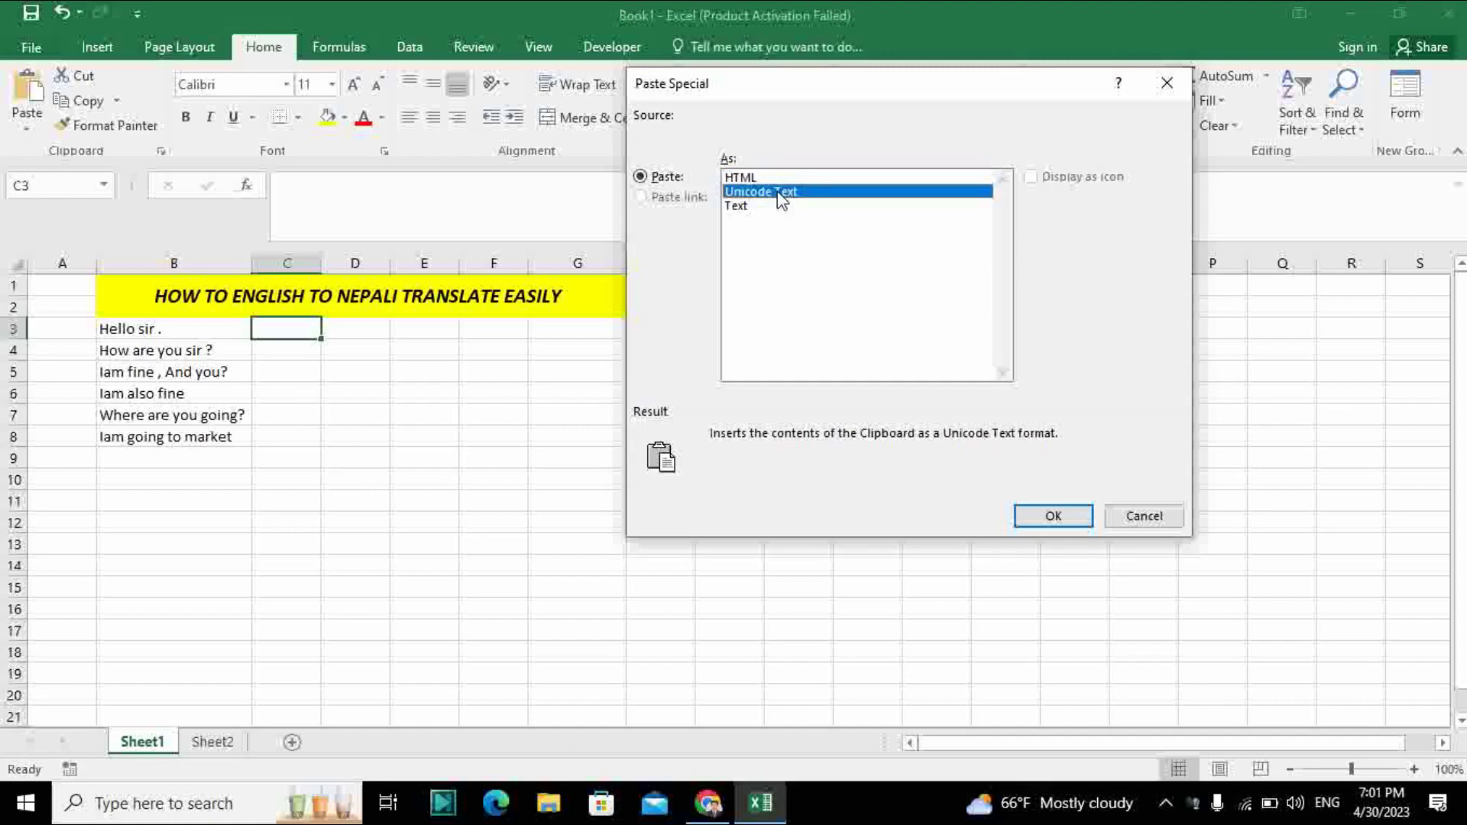
pyautogui.click(1053, 517)
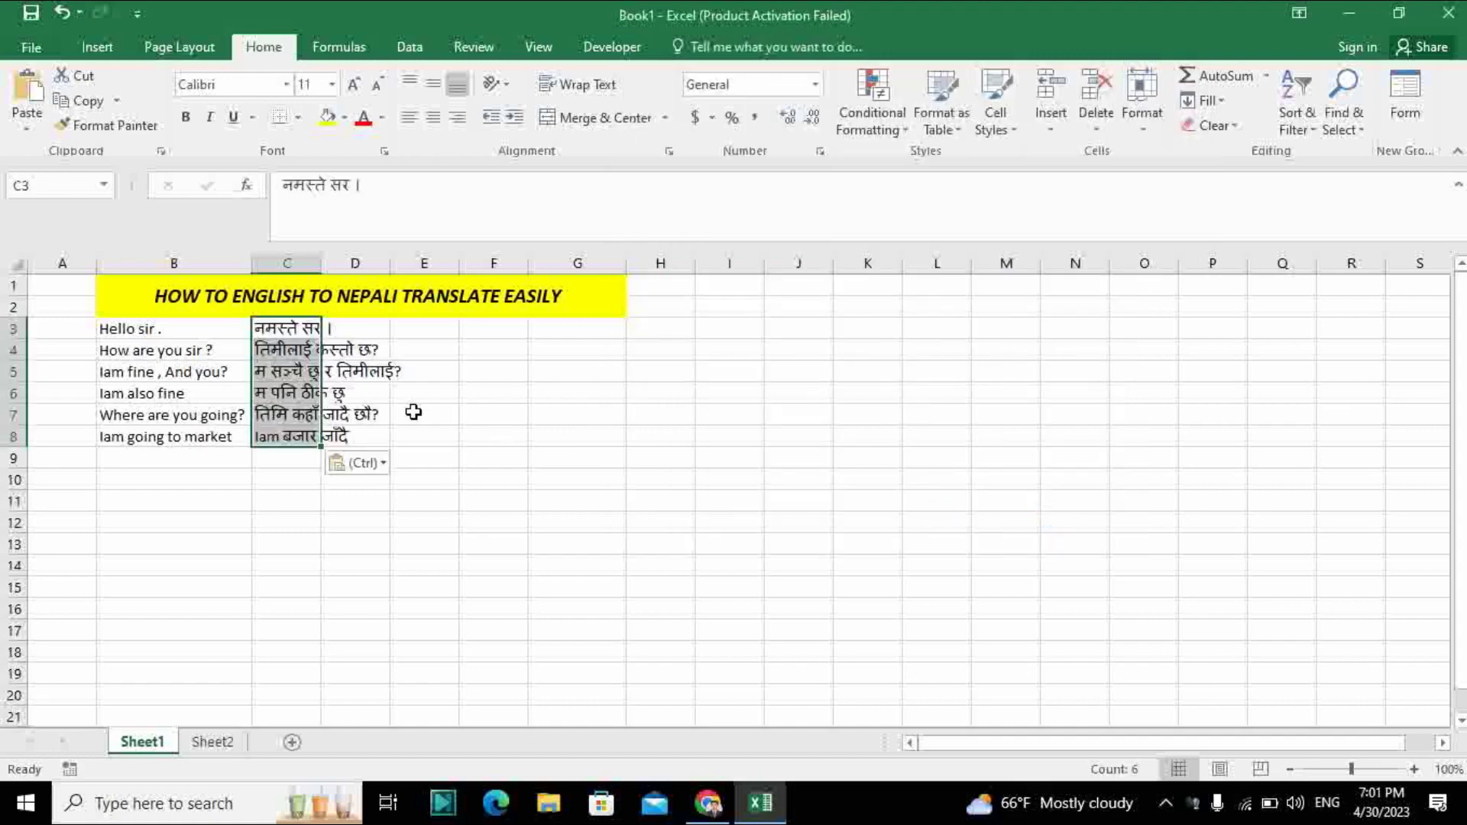
# Drag column C wider to fit the Nepali text, then deselect by clicking C10.
pyautogui.moveTo(324, 254); pyautogui.dragTo(409, 262)
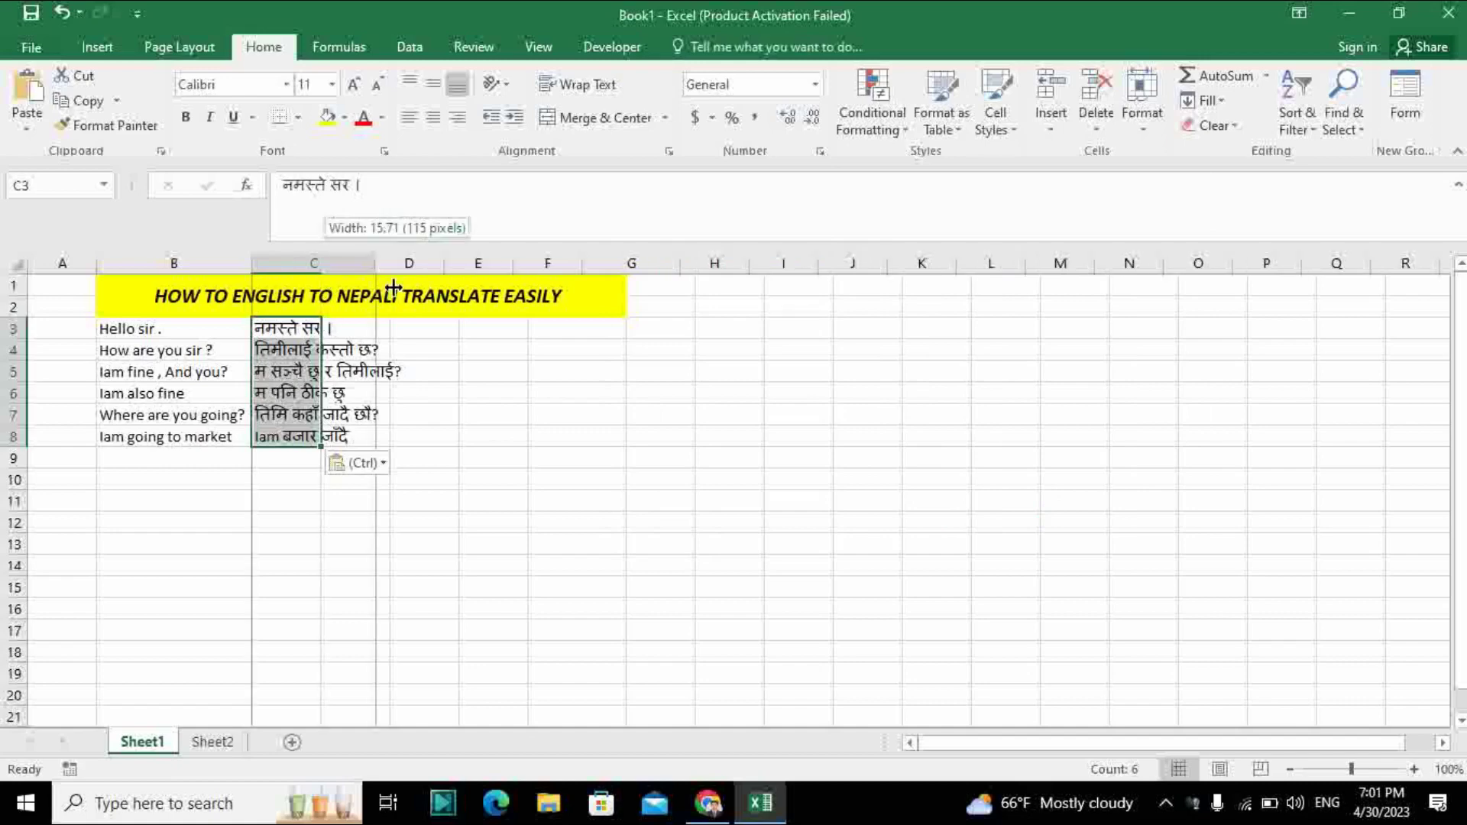
pyautogui.click(342, 487)
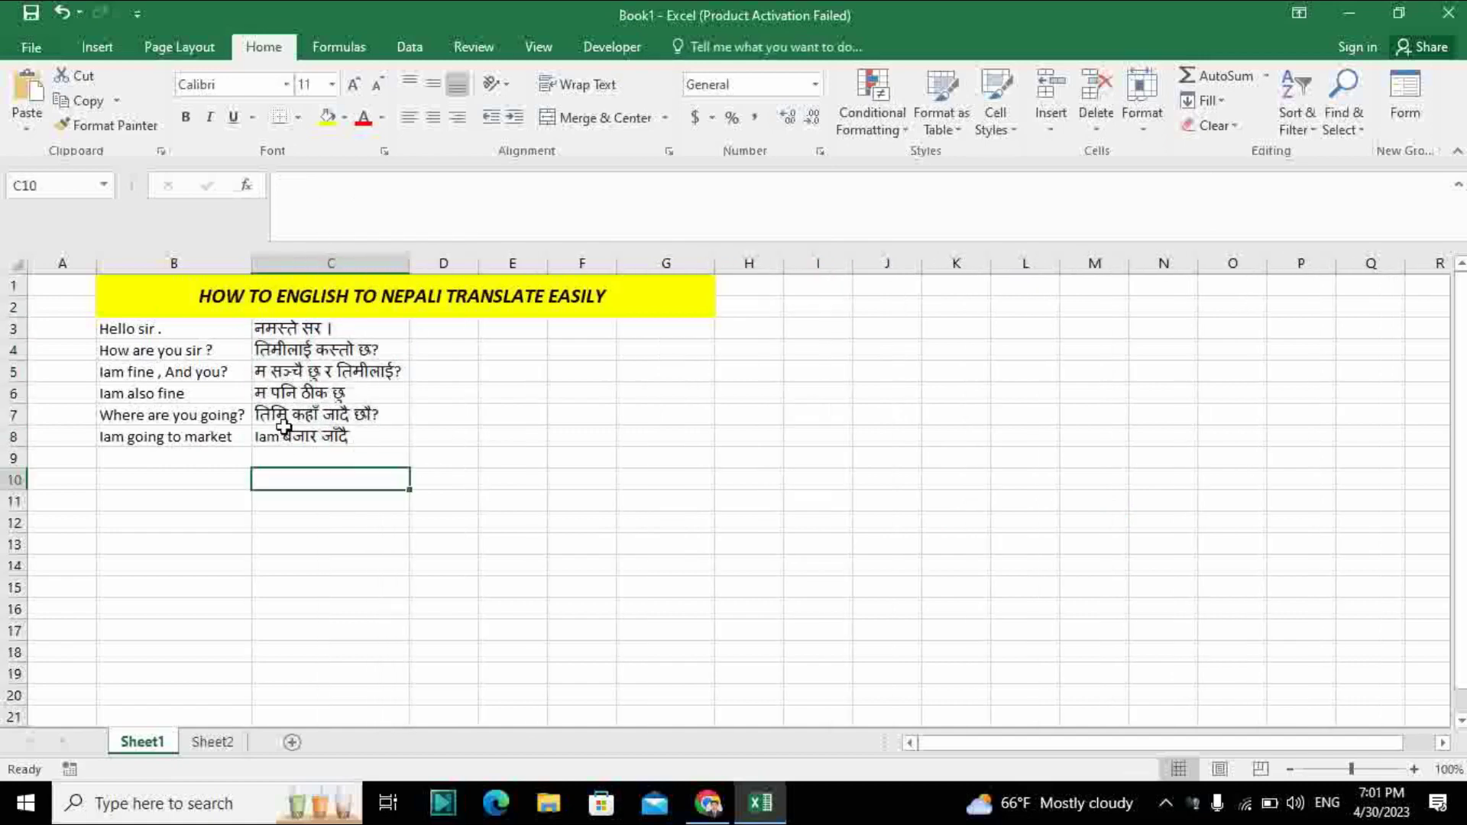